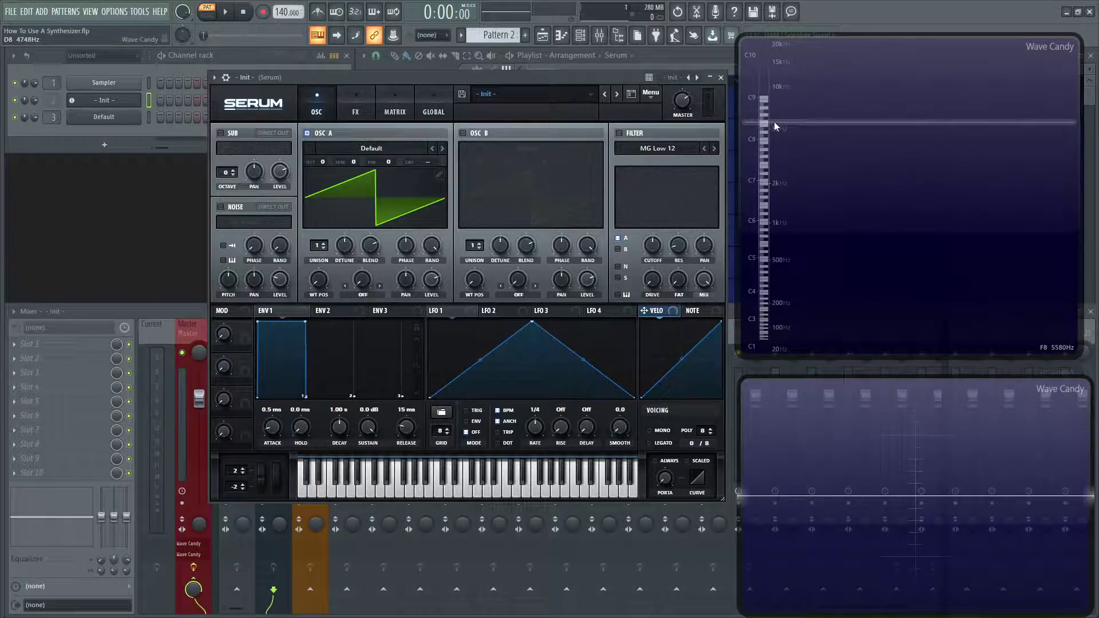
Initialize the synth preset and load the Basic Shapes wavetable from the Analog category into oscillator A
left_click(650, 95)
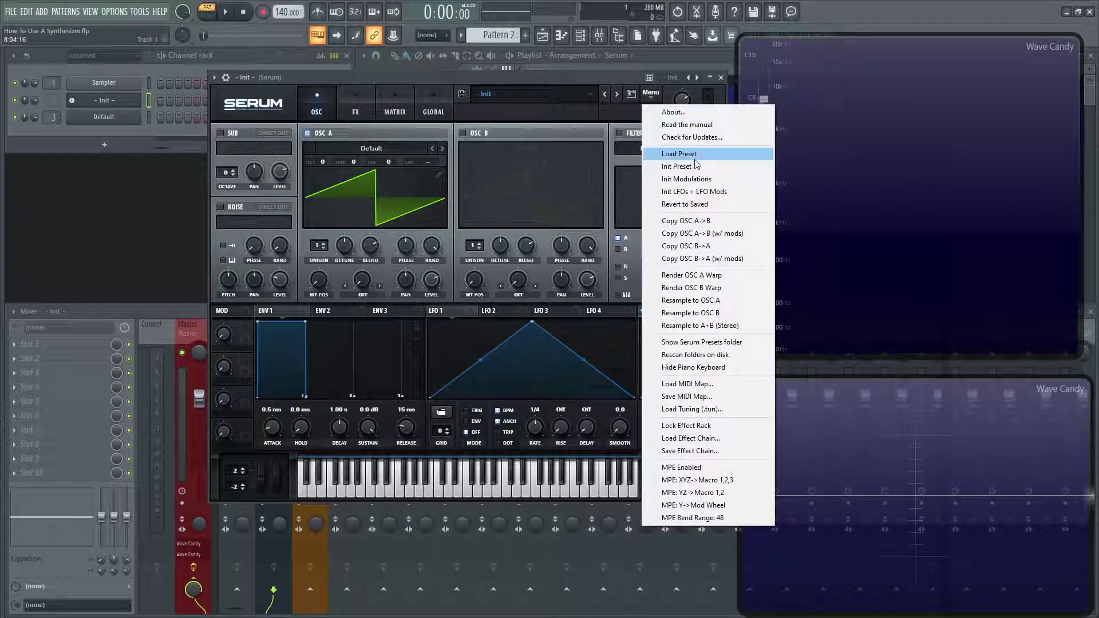
left_click(677, 166)
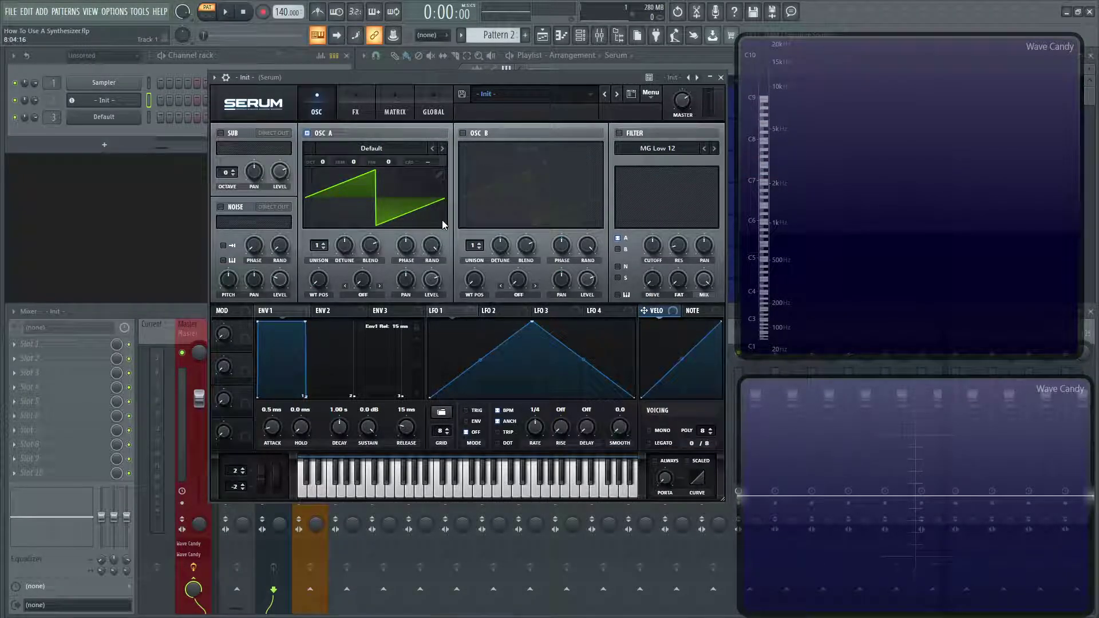
left_click(384, 150)
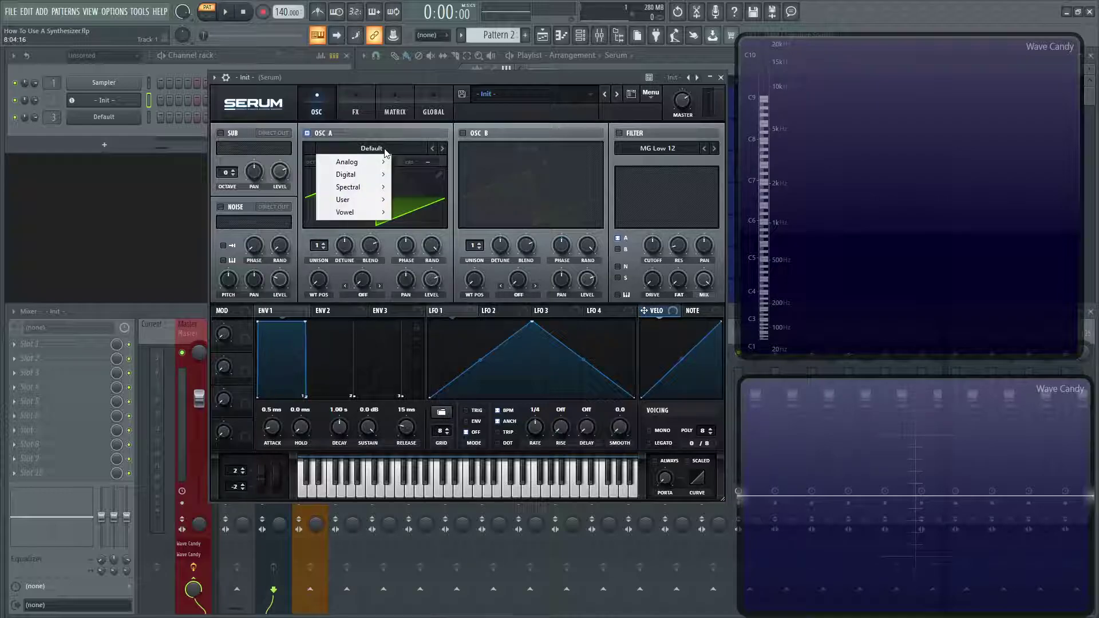
mouse_move(360, 162)
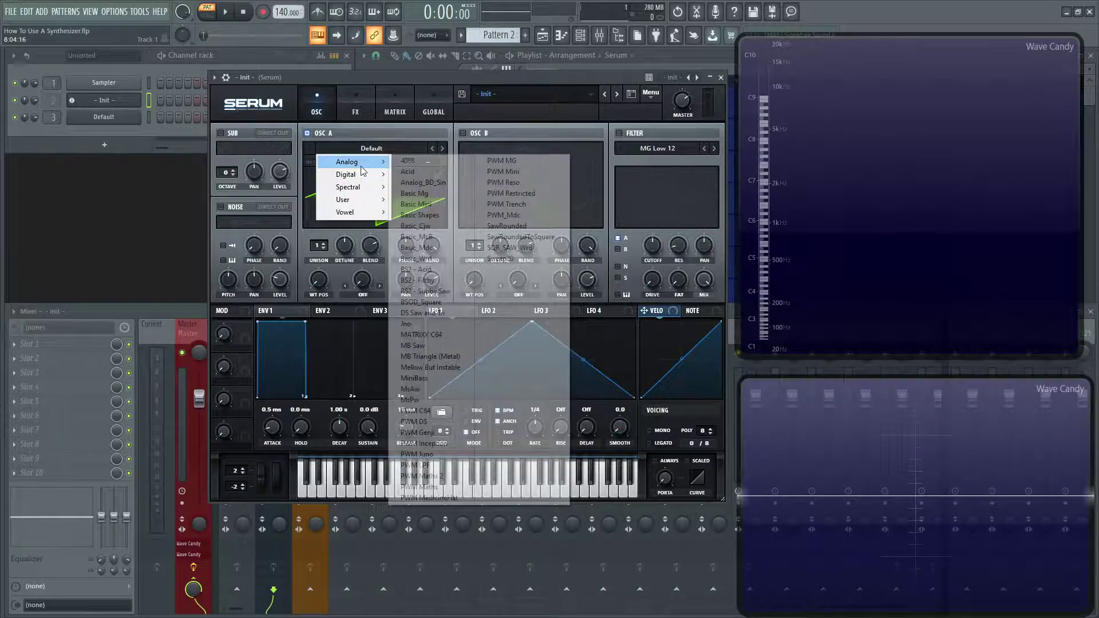
left_click(432, 215)
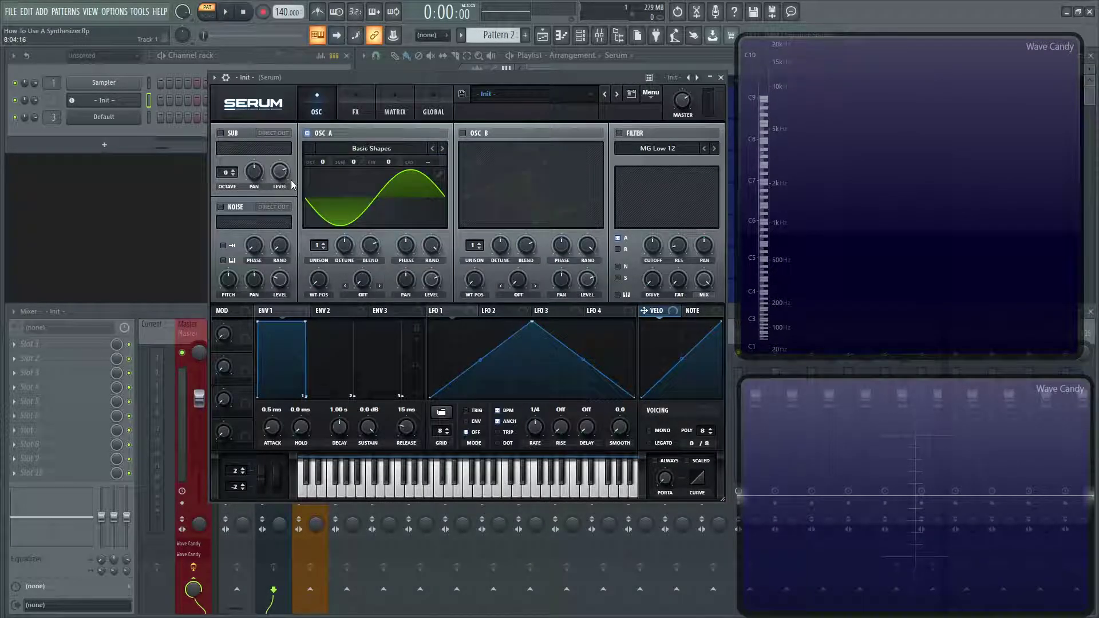
Open oscillator A's wavetable editor and shift the phase of the fundamental (Bin 1) in the first frame
left_click(439, 174)
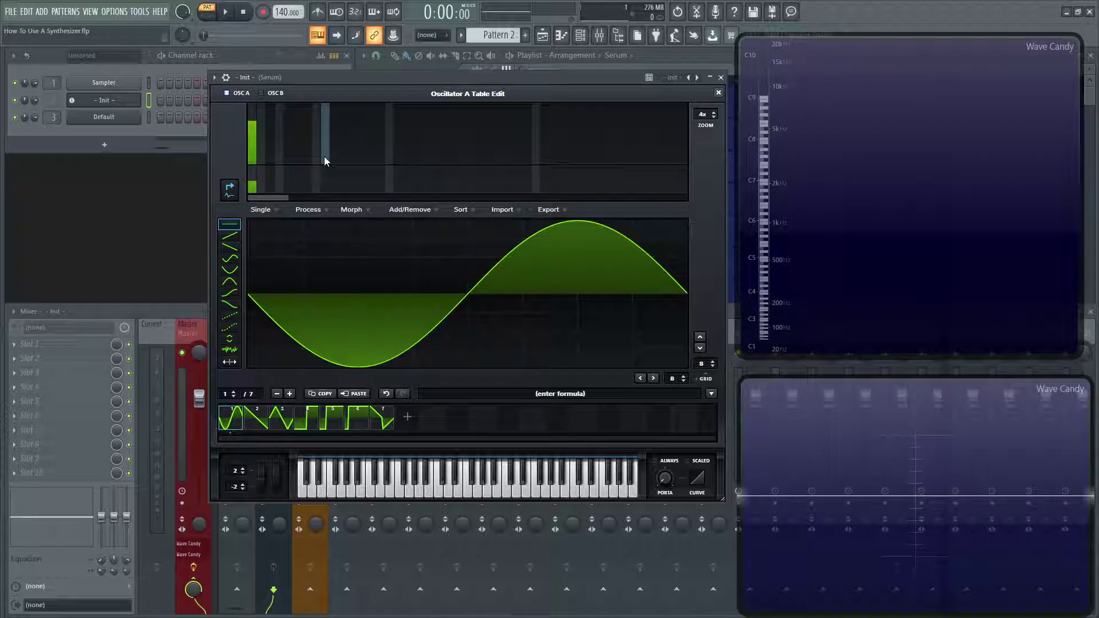
left_click_drag(352, 78, 356, 100)
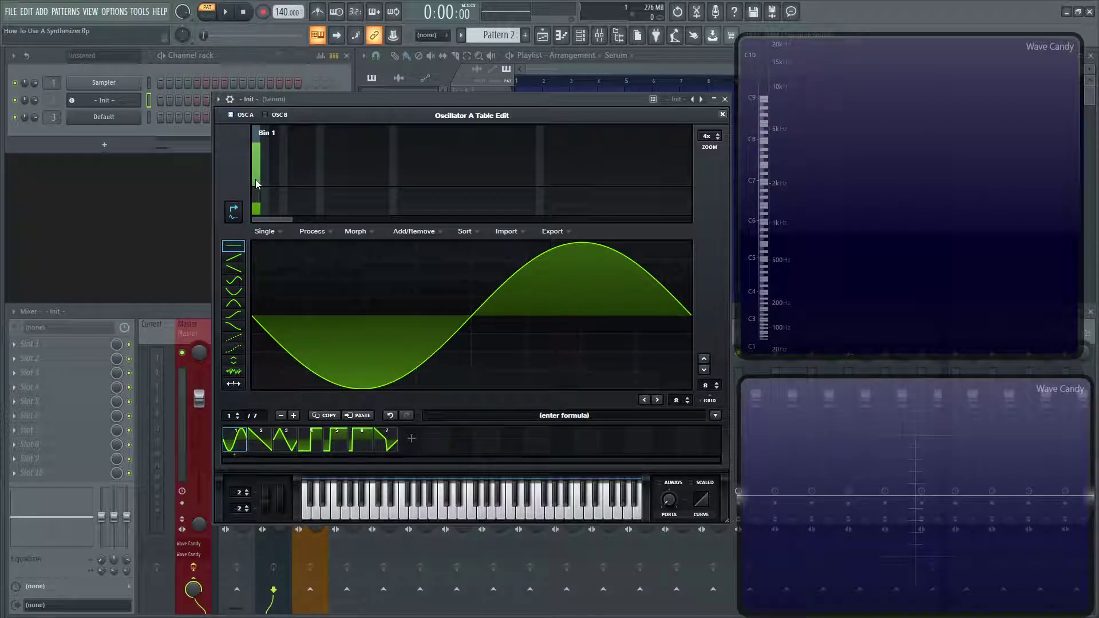
mouse_move(256, 150)
left_mouse_down()
mouse_move(256, 186)
mouse_move(256, 135)
left_mouse_up()
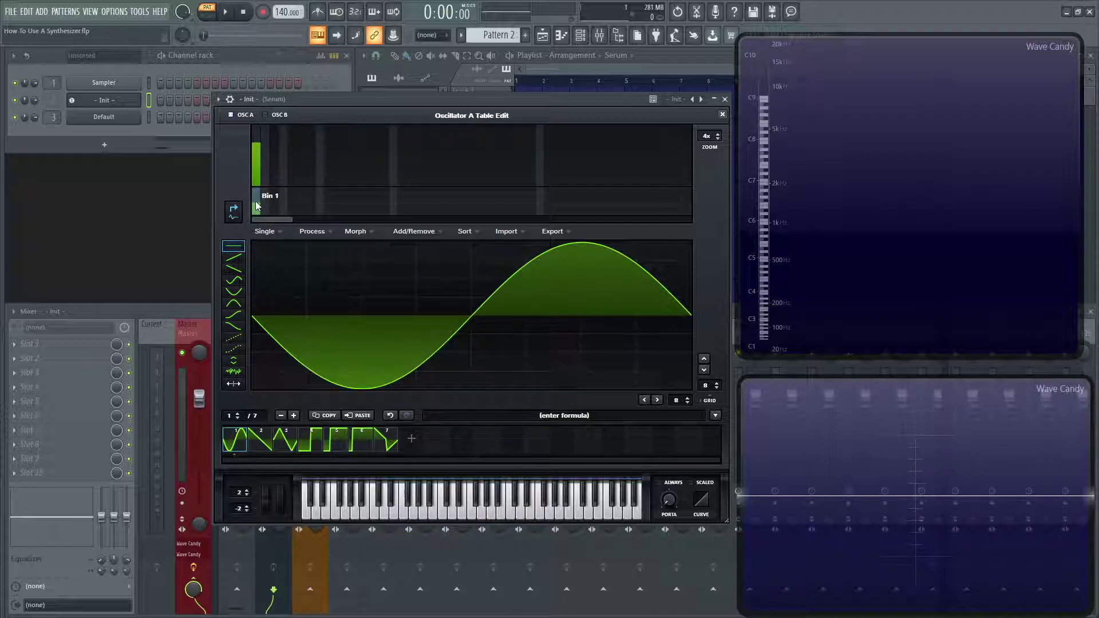
left_click_drag(256, 205, 257, 203)
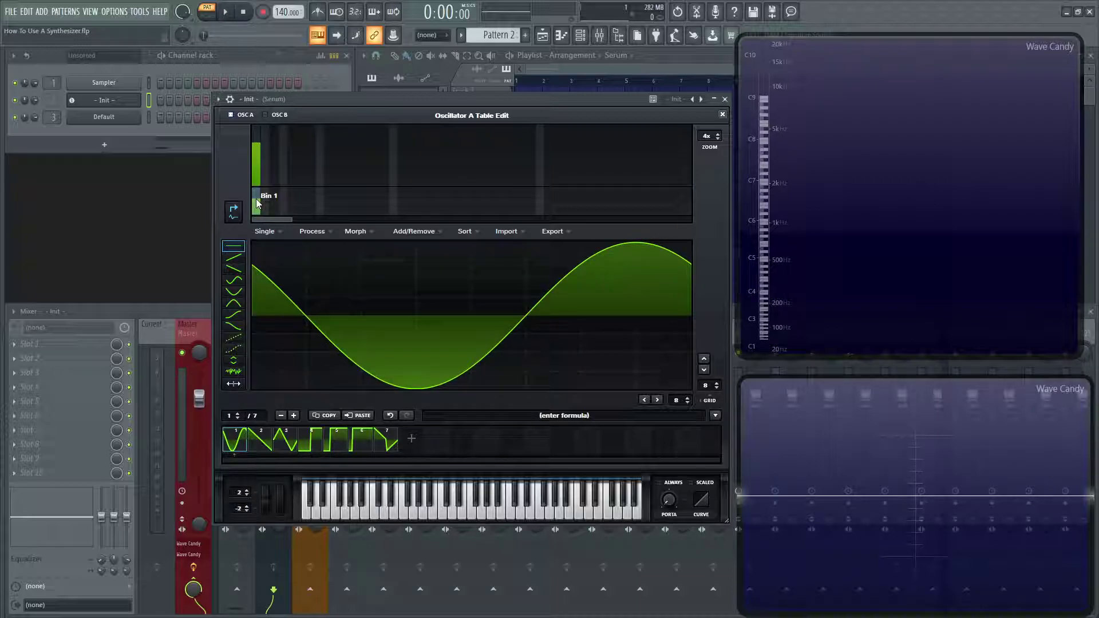
left_click_drag(257, 205, 253, 205)
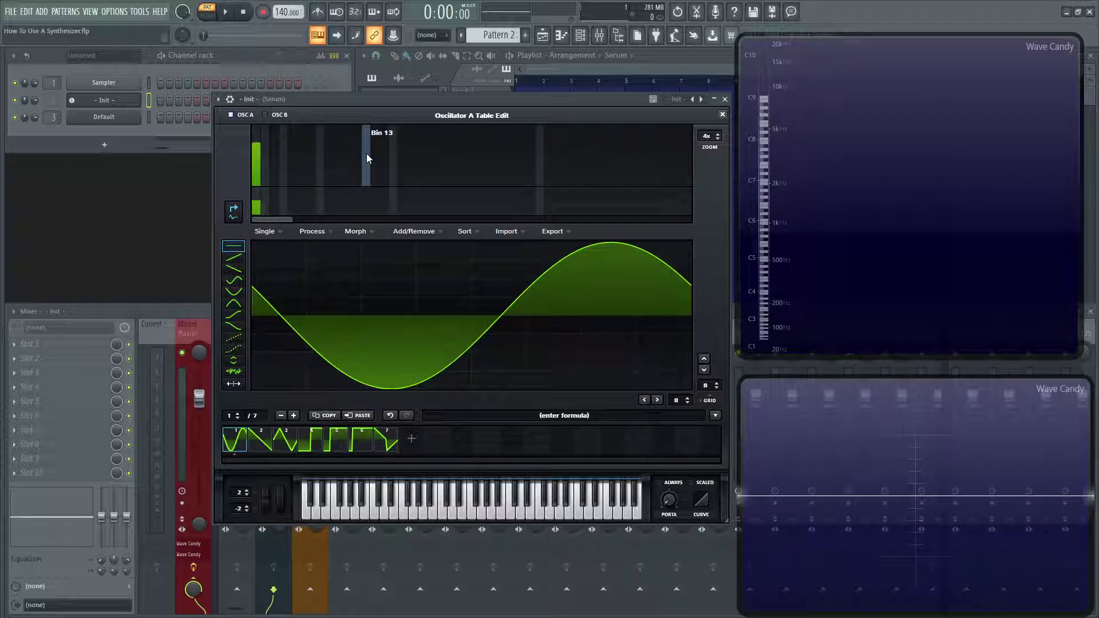
Play C5 several times to hear the single-harmonic sine wave
key("q")
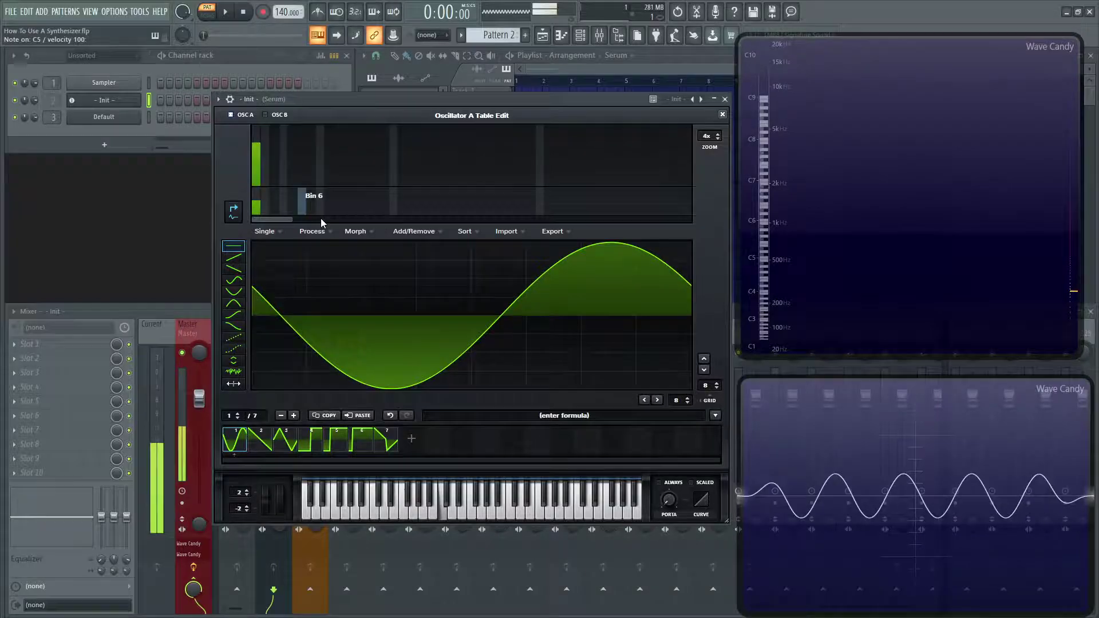
key("q")
key("q")
key("q")
key("q")
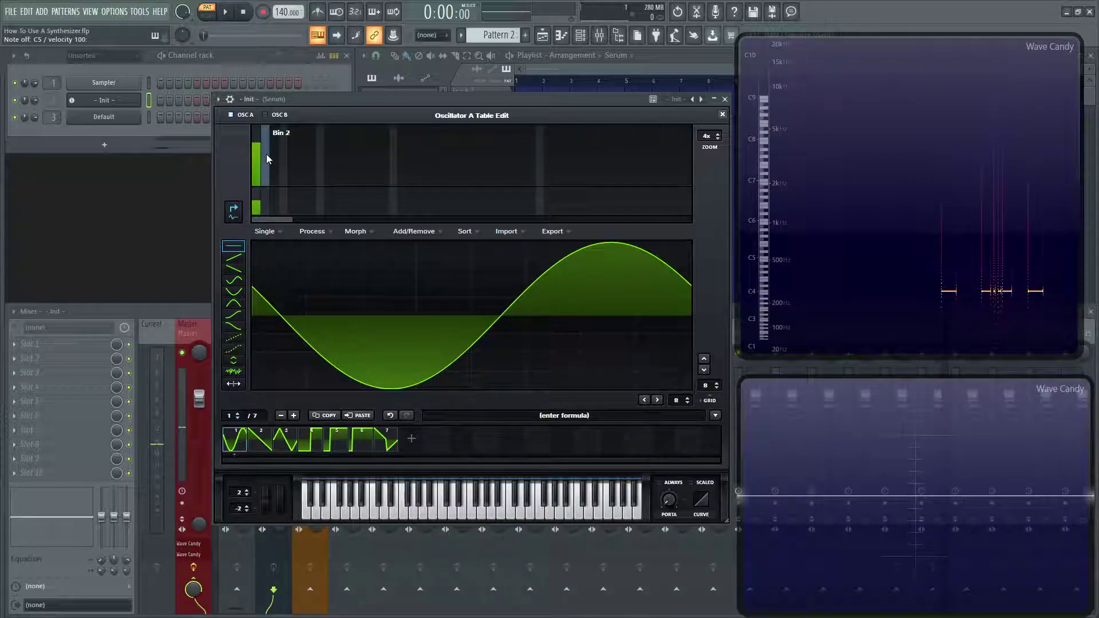
key("z")
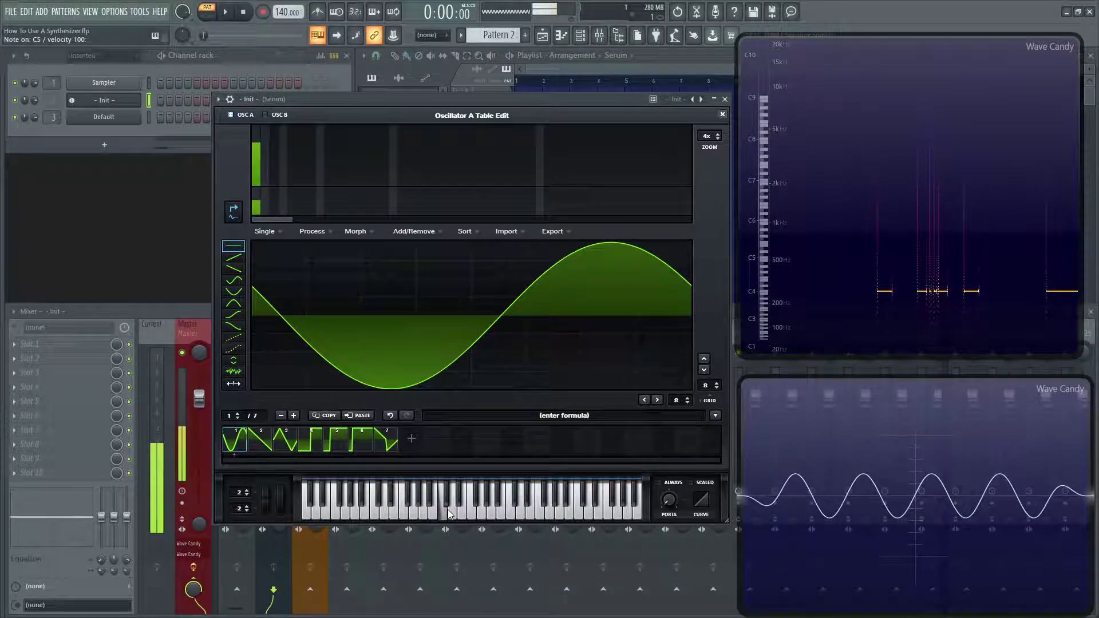
Clear Bin 1's level and phase, raise Bin 2 to about 61%, and play C5 repeatedly to hear the second harmonic
left_click_drag(258, 154, 256, 212)
left_click(265, 149)
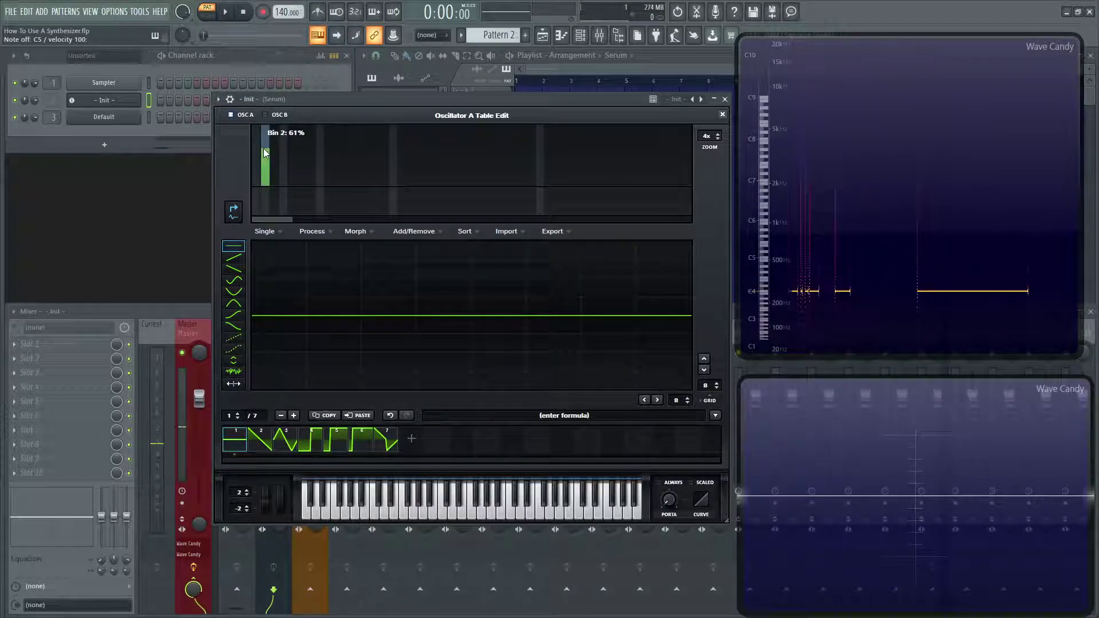
key("z")
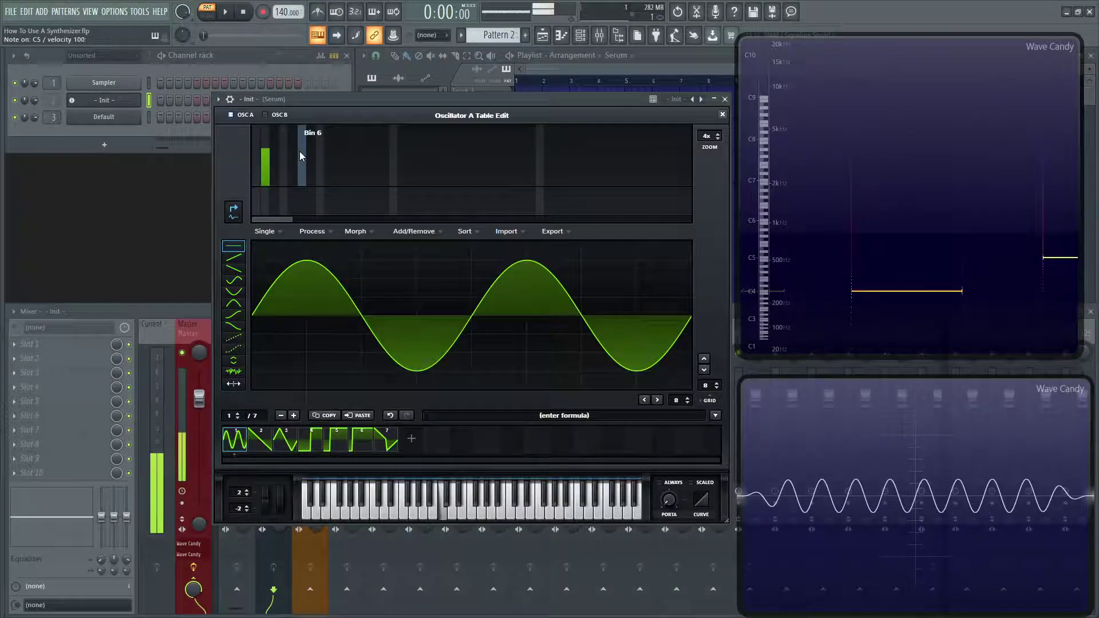
key("z")
key("z")
key("z")
key("z")
key("z")
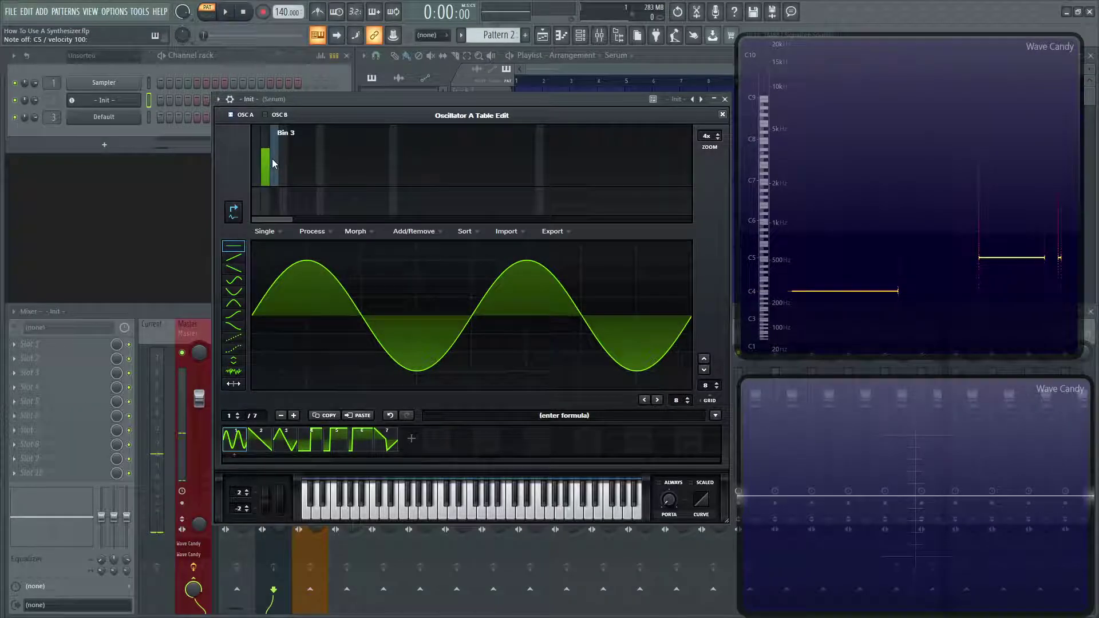
key("z")
key("z")
key("z")
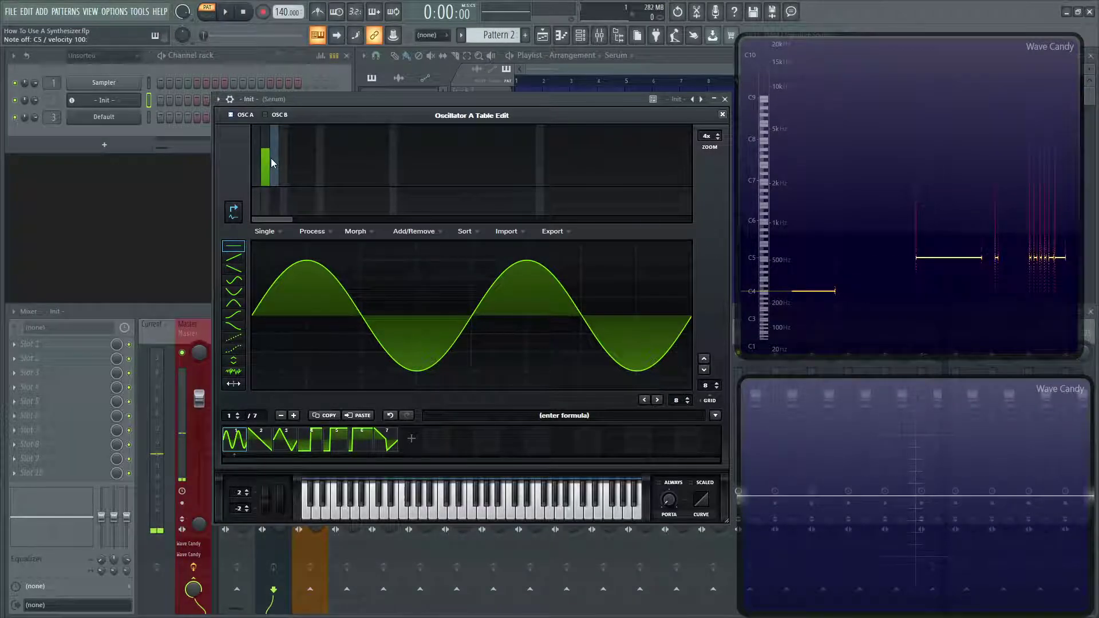
key("z")
key("z")
Clear Bin 2, redraw Bin 1 as the only harmonic, and audition it with a note
right_click(266, 150)
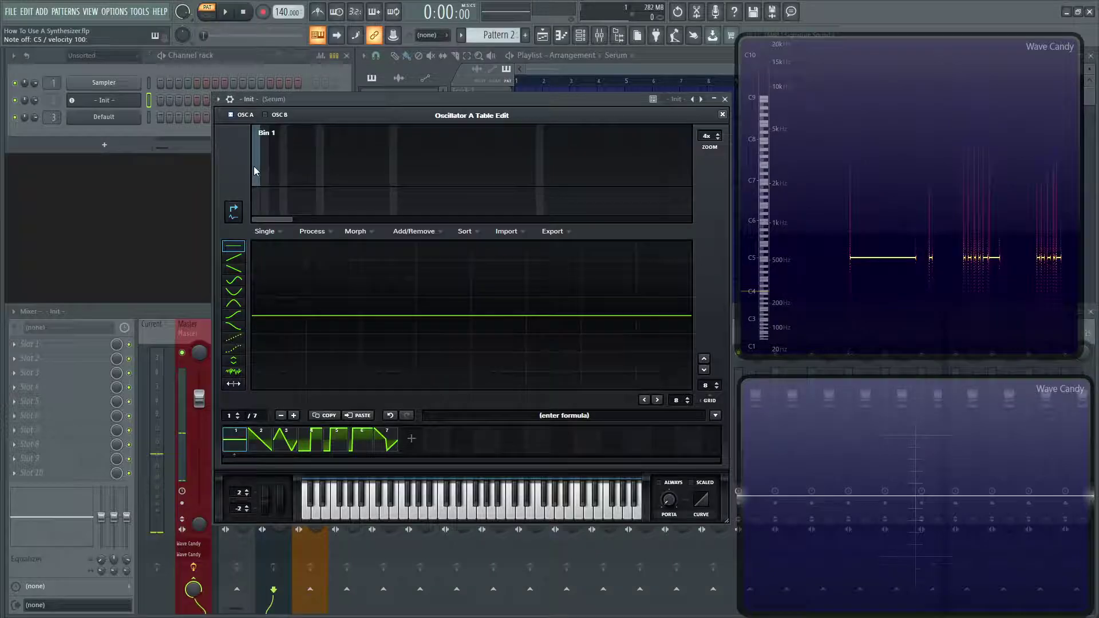
left_click_drag(255, 166, 256, 146)
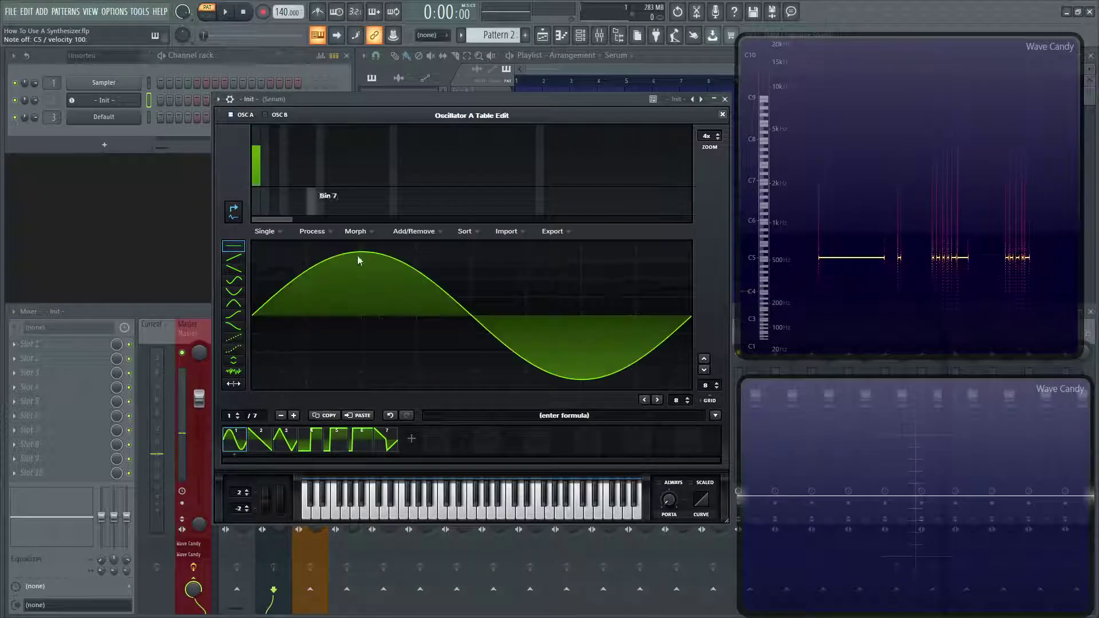
left_click(513, 509)
left_click(512, 508)
left_click(513, 508)
left_click(513, 508)
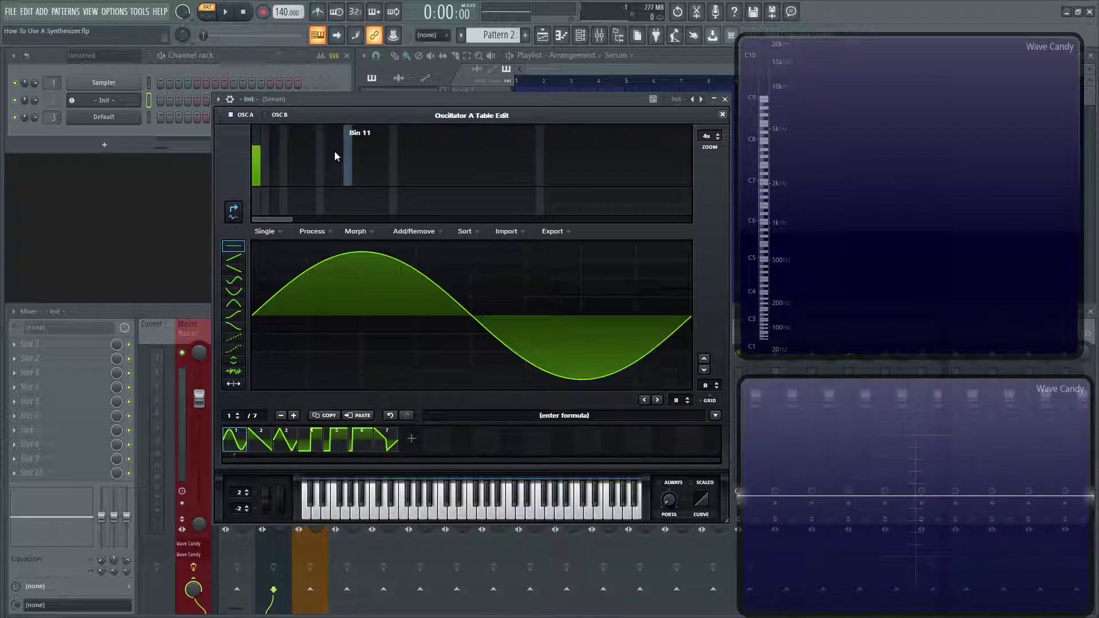
Add harmonics at Bins 2, 4, 8 and 16 with levels below the fundamental's
left_click(267, 162)
left_click(284, 166)
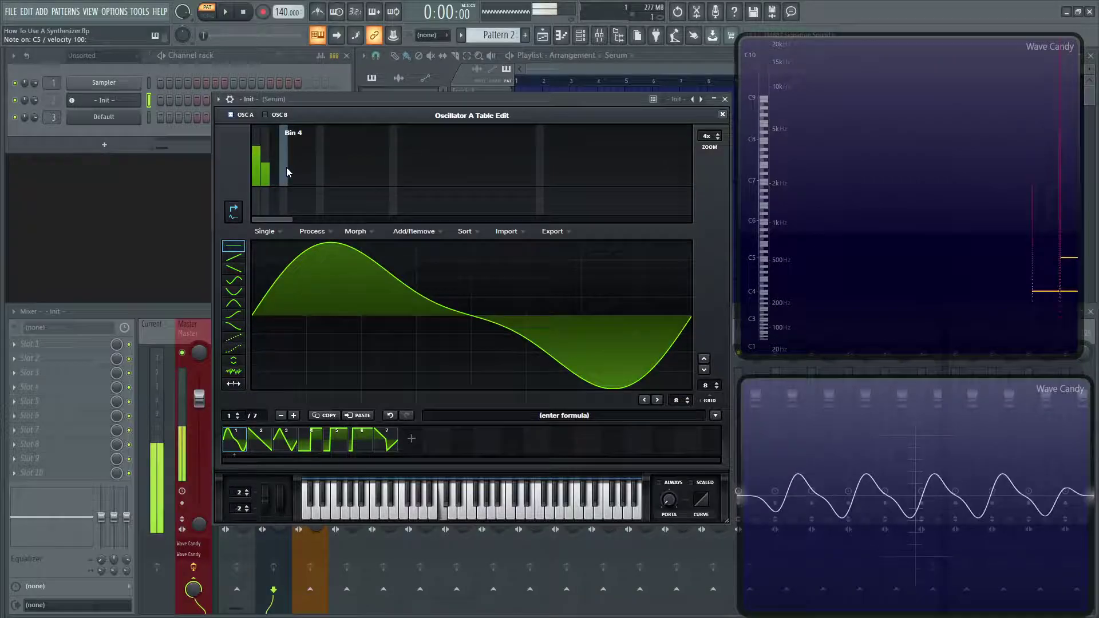
left_click(318, 171)
left_click(392, 181)
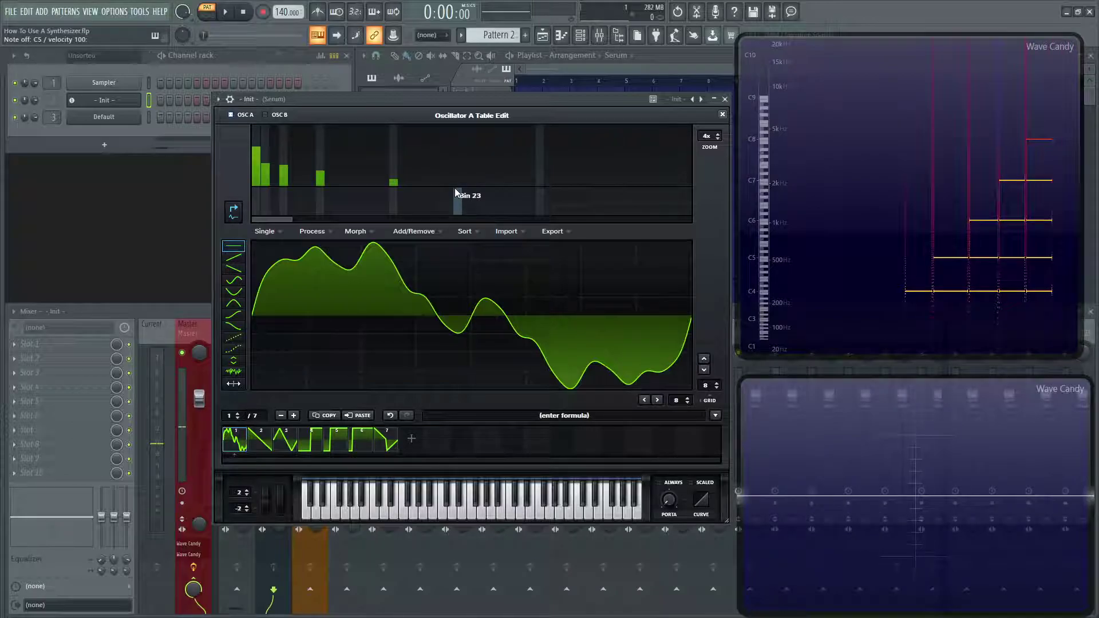
Play several different notes, including C5 and G5, to audition the layered-harmonic waveform
key("x")
key("b")
key("z")
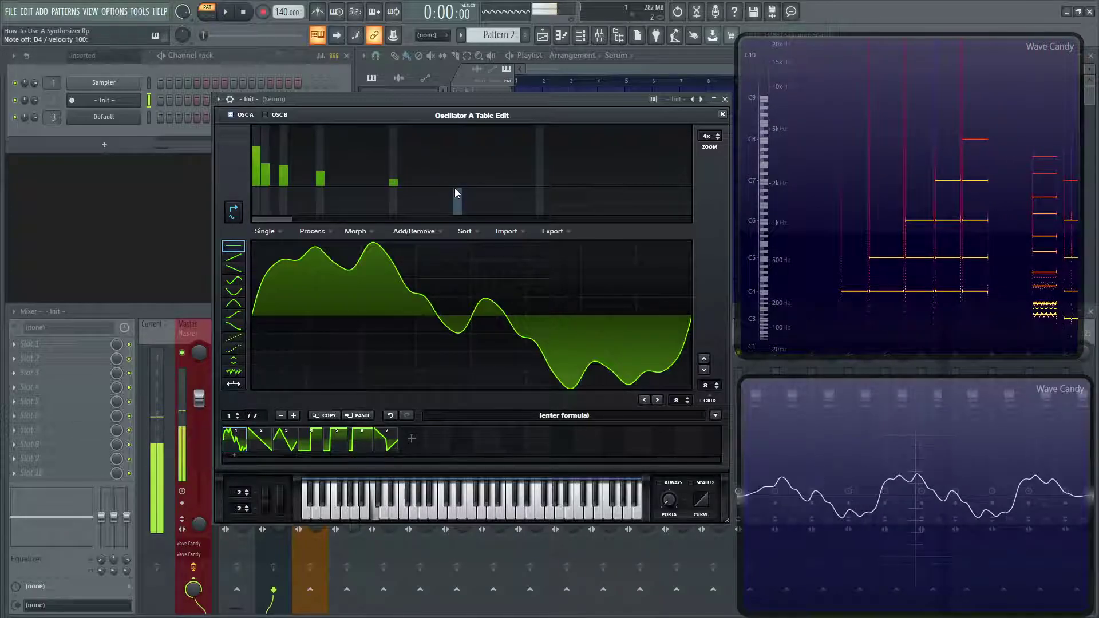
key("v")
key("t")
key("z")
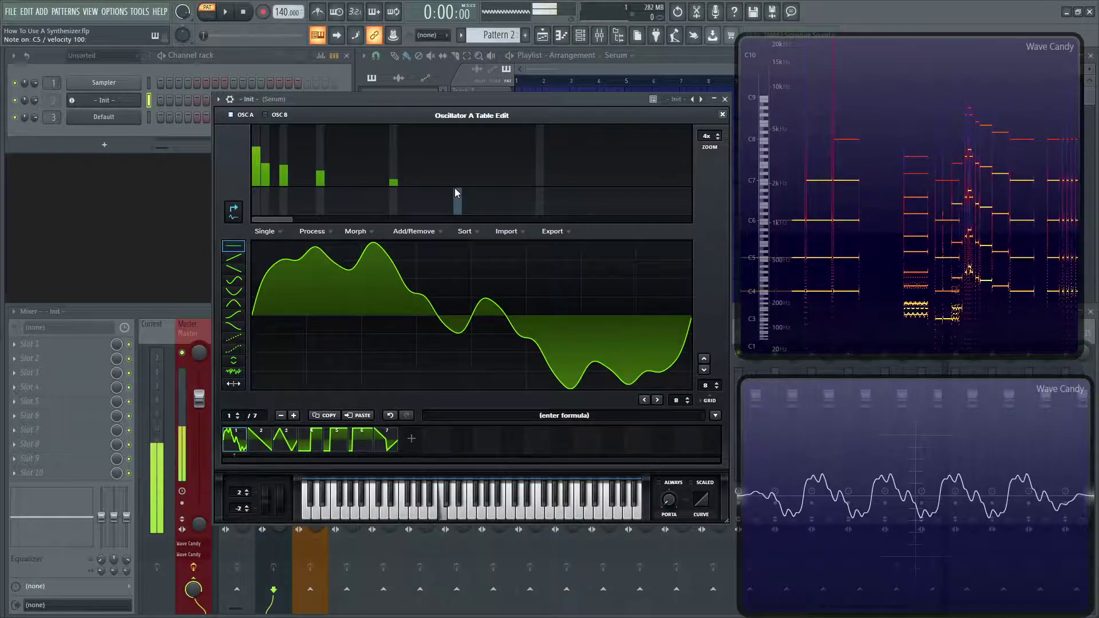
key("b")
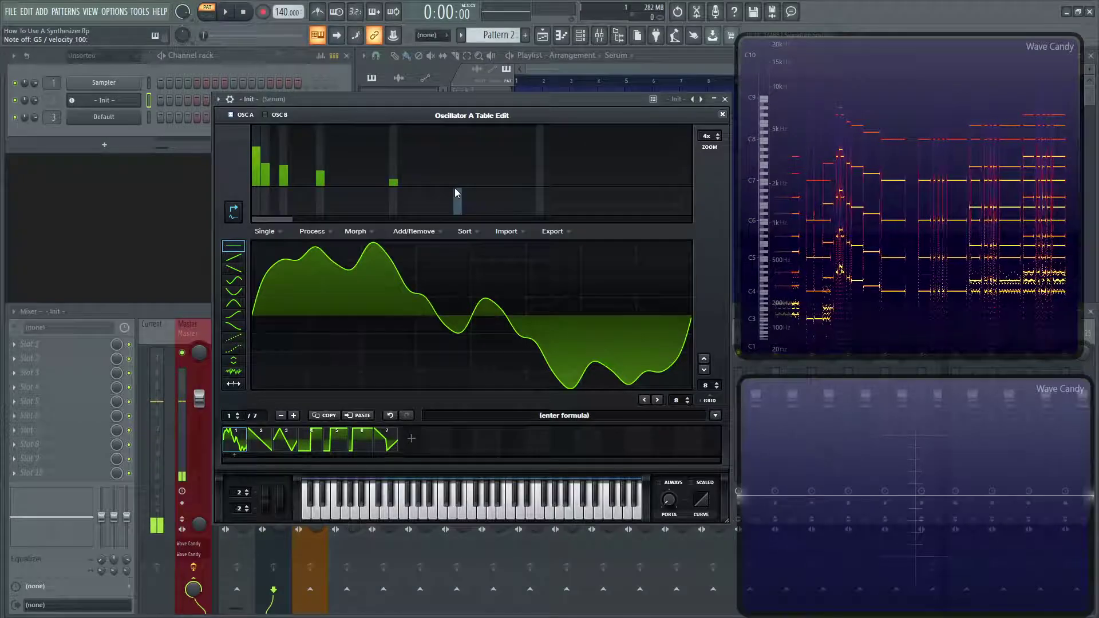
Clear all harmonics above Bin 1 and redraw Bins 2, 4 and 8 at levels below the fundamental's
right_click(393, 177)
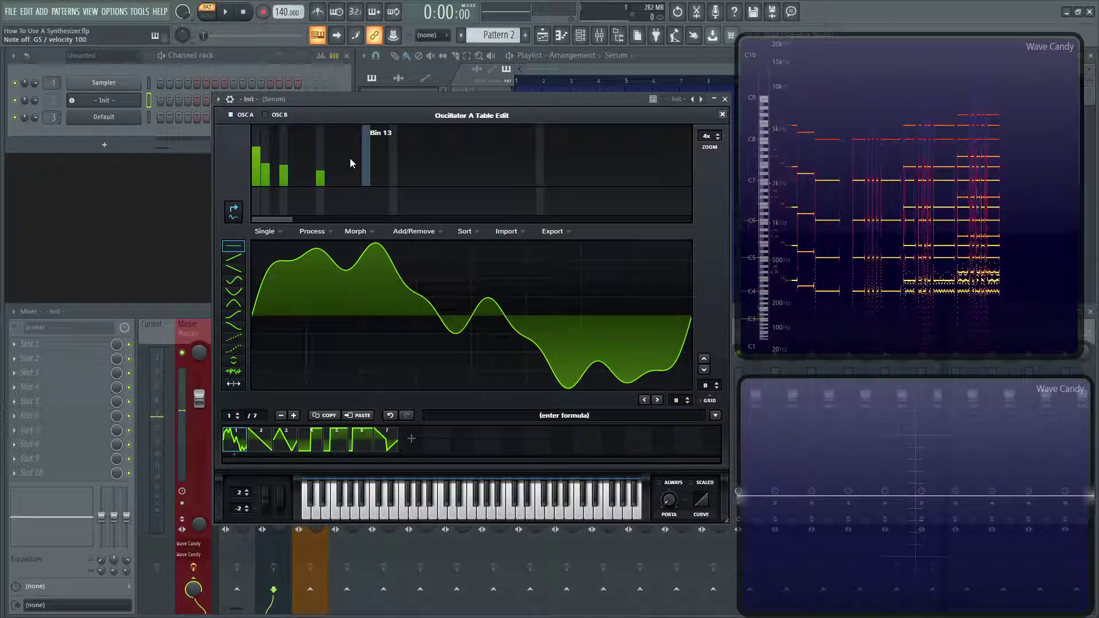
mouse_move(332, 164)
left_mouse_down()
mouse_move(299, 184)
mouse_move(347, 193)
mouse_move(268, 191)
left_mouse_up()
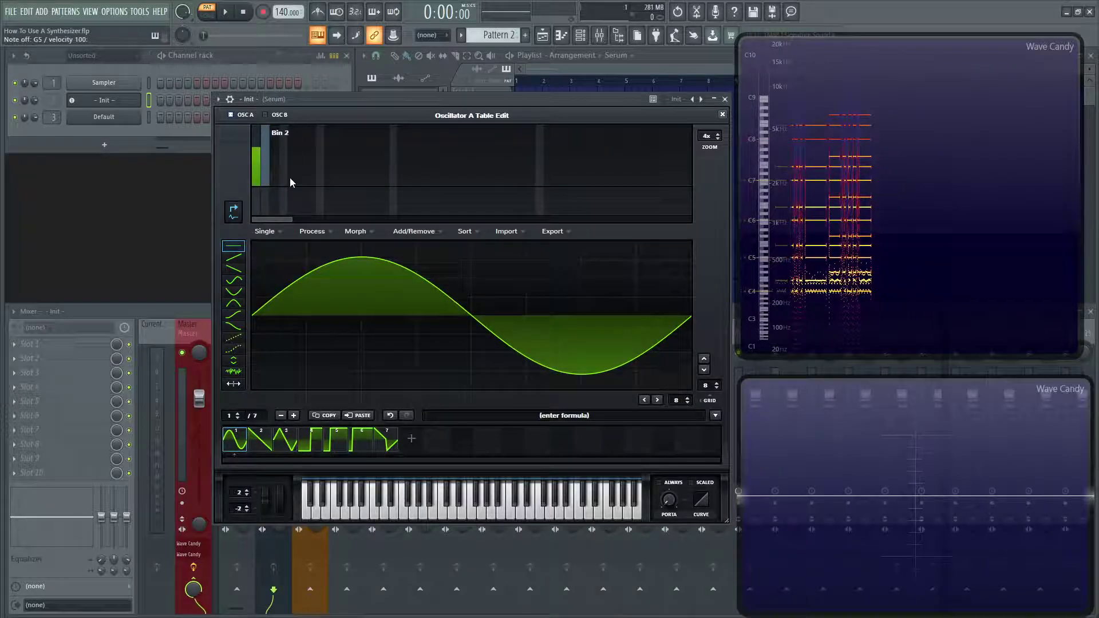
left_click(266, 167)
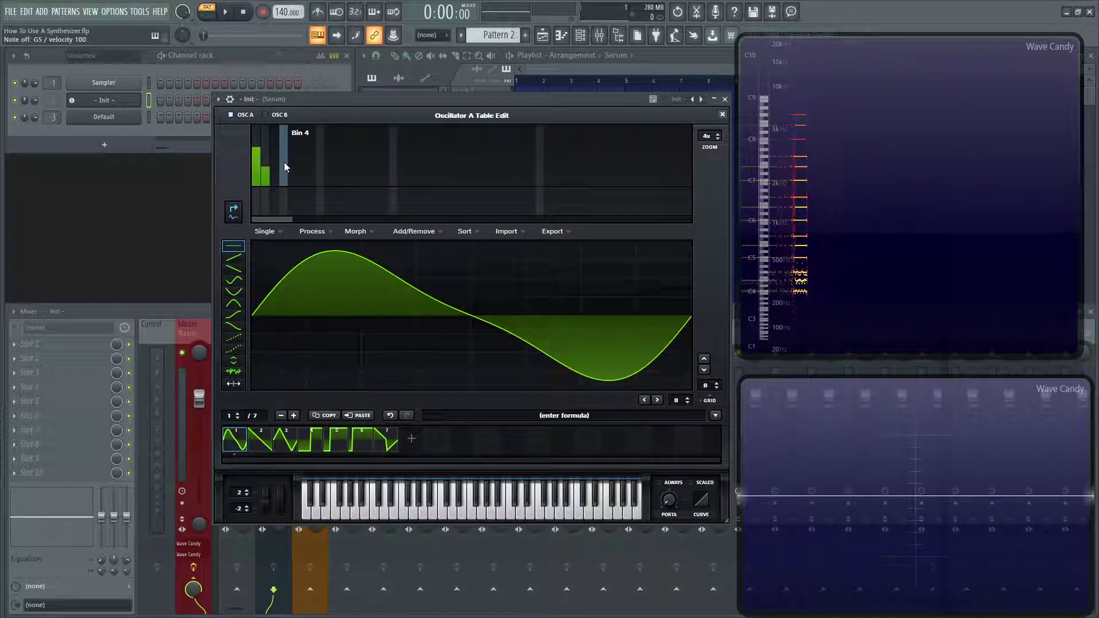
left_click(284, 163)
left_click(321, 173)
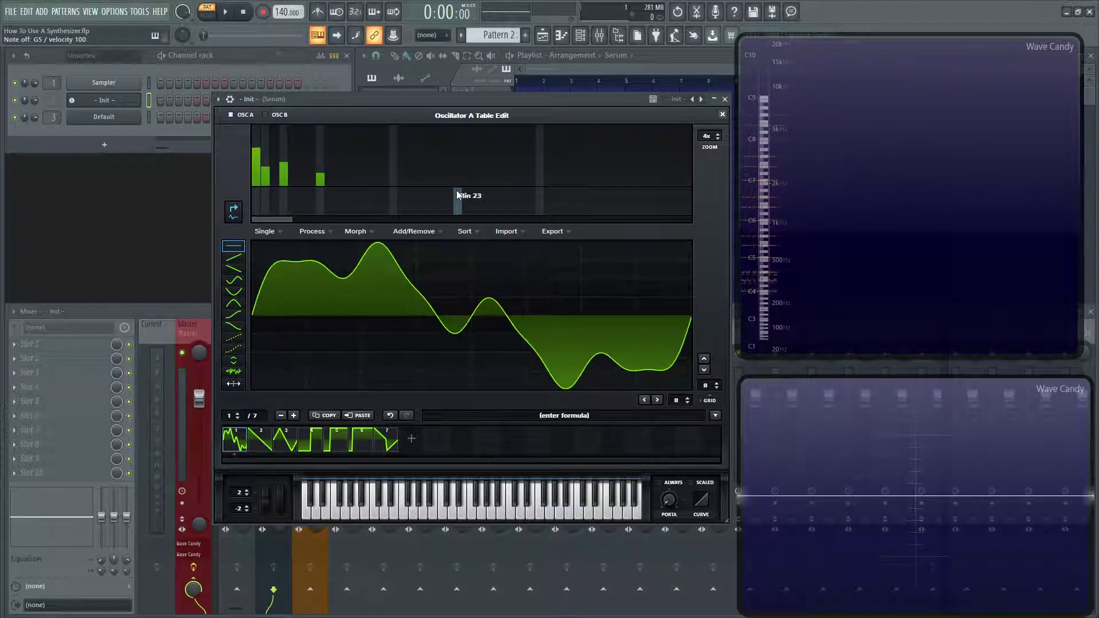
Shift the phases of Bin 8 and Bin 4 to reshape the waveform
left_click(321, 198)
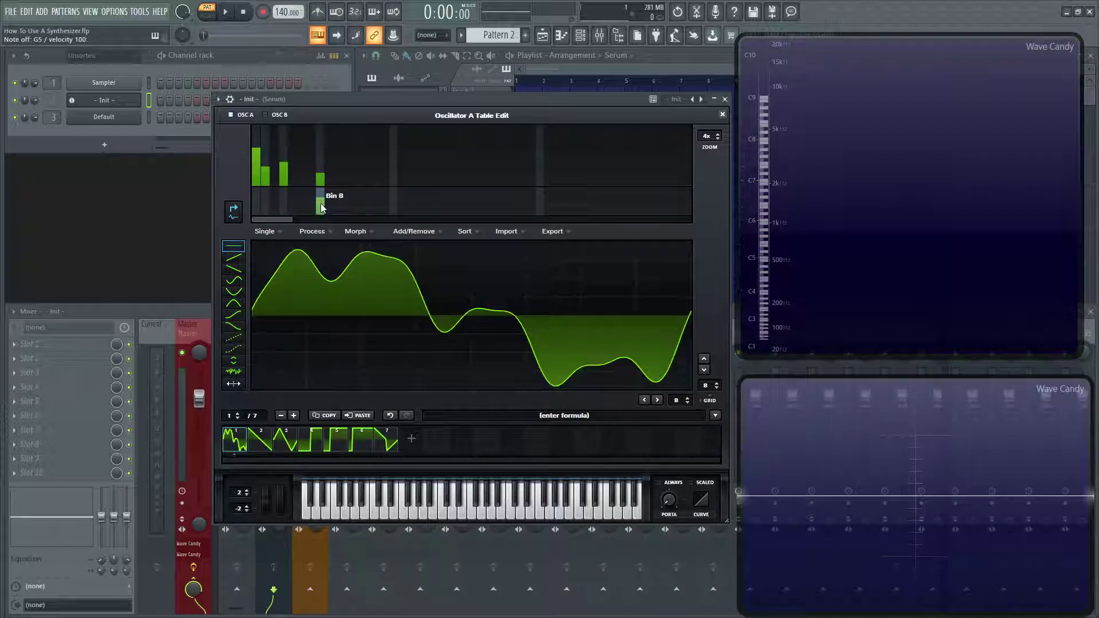
left_click(287, 203)
left_click_drag(287, 201, 323, 209)
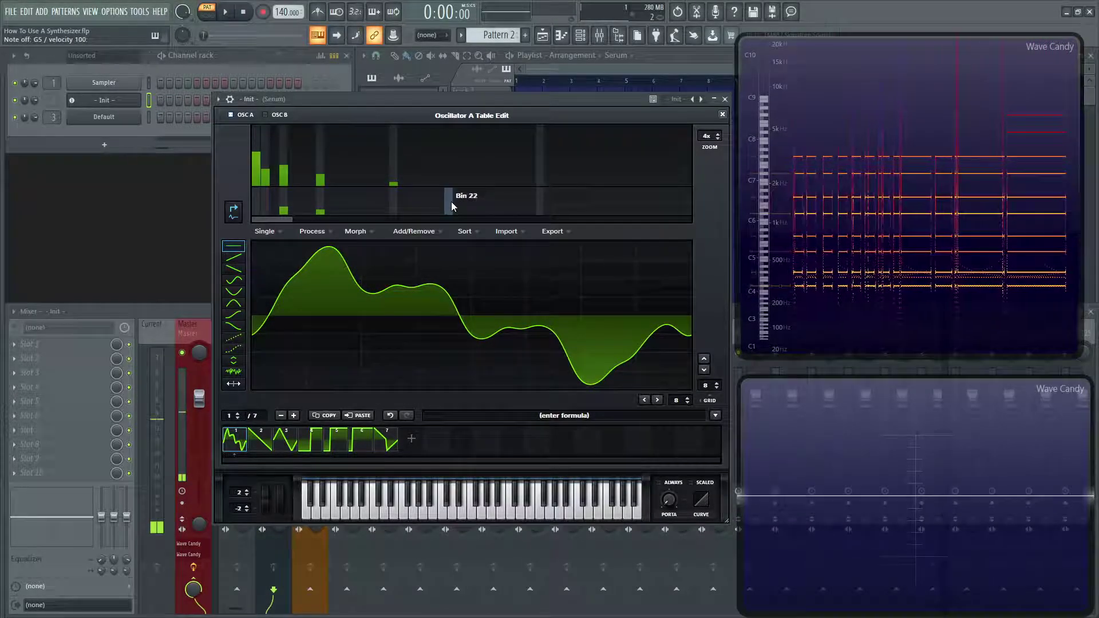
Clear every harmonic above Bin 1 and adjust Bin 1's level to vary the sine wave's amplitude
left_click_drag(394, 182, 393, 198)
mouse_move(321, 182)
left_mouse_down()
mouse_move(317, 221)
mouse_move(284, 212)
mouse_move(283, 181)
mouse_move(289, 201)
mouse_move(267, 181)
mouse_move(268, 228)
left_mouse_up()
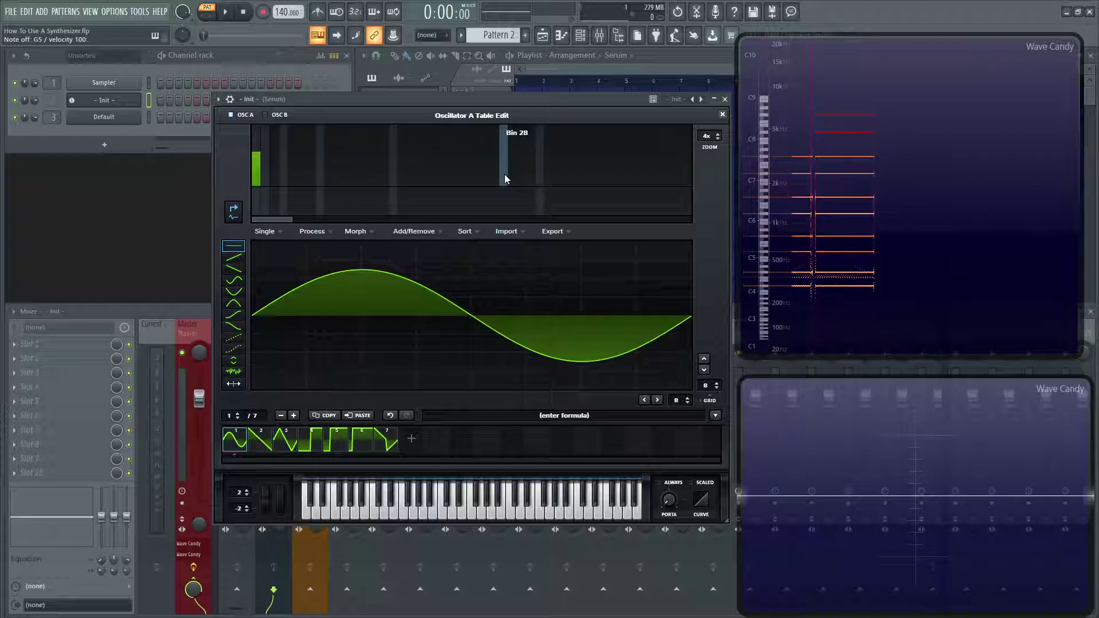
left_click(255, 151)
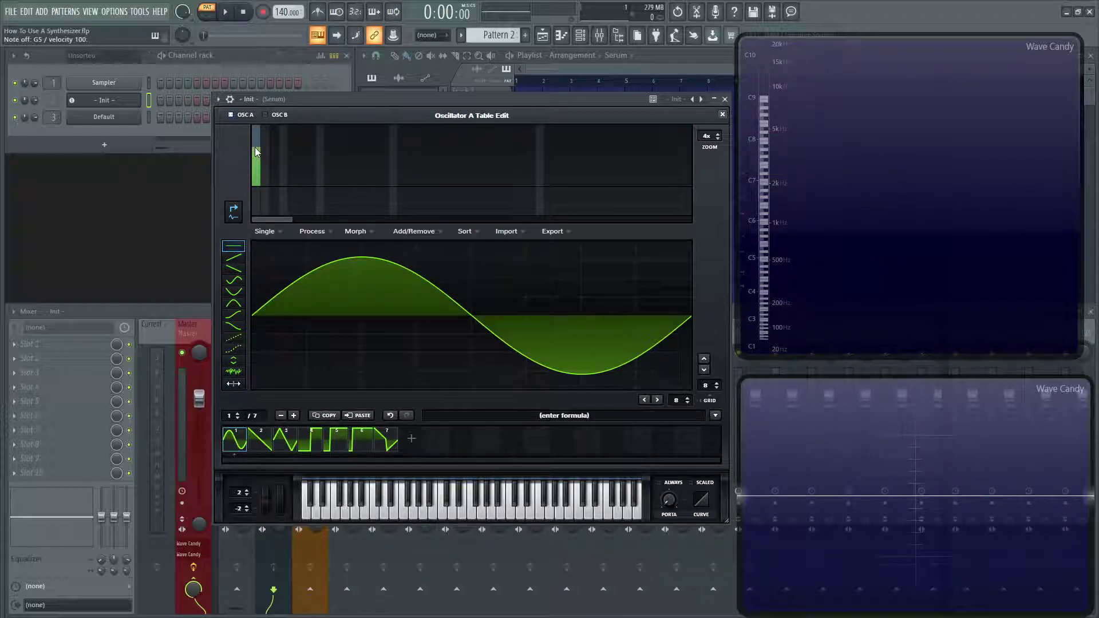
left_click_drag(256, 146, 256, 136)
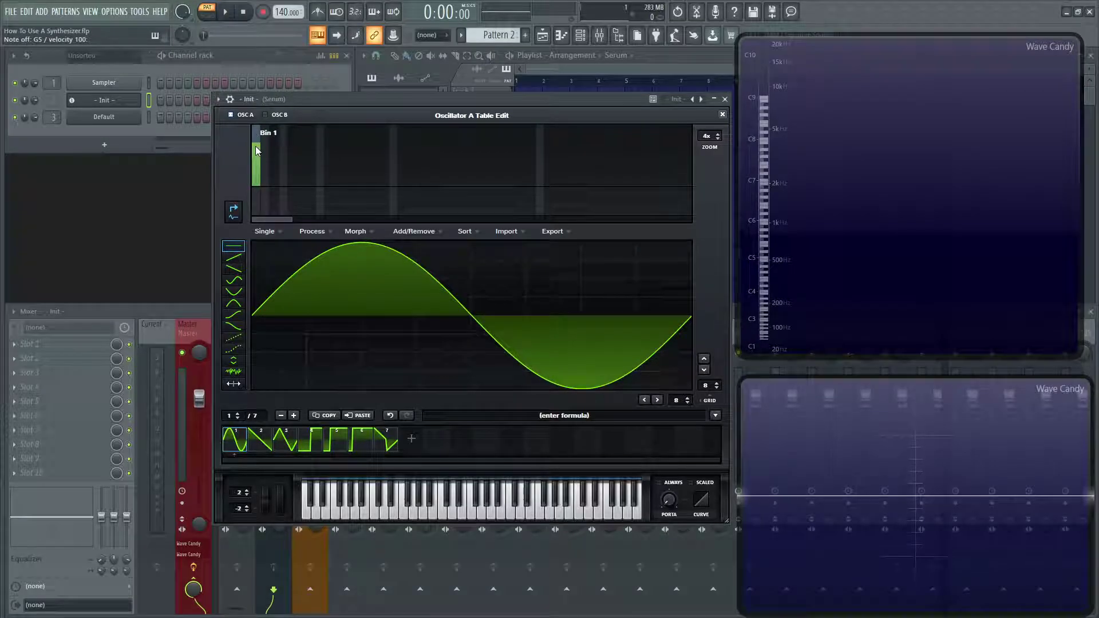
left_click(256, 147)
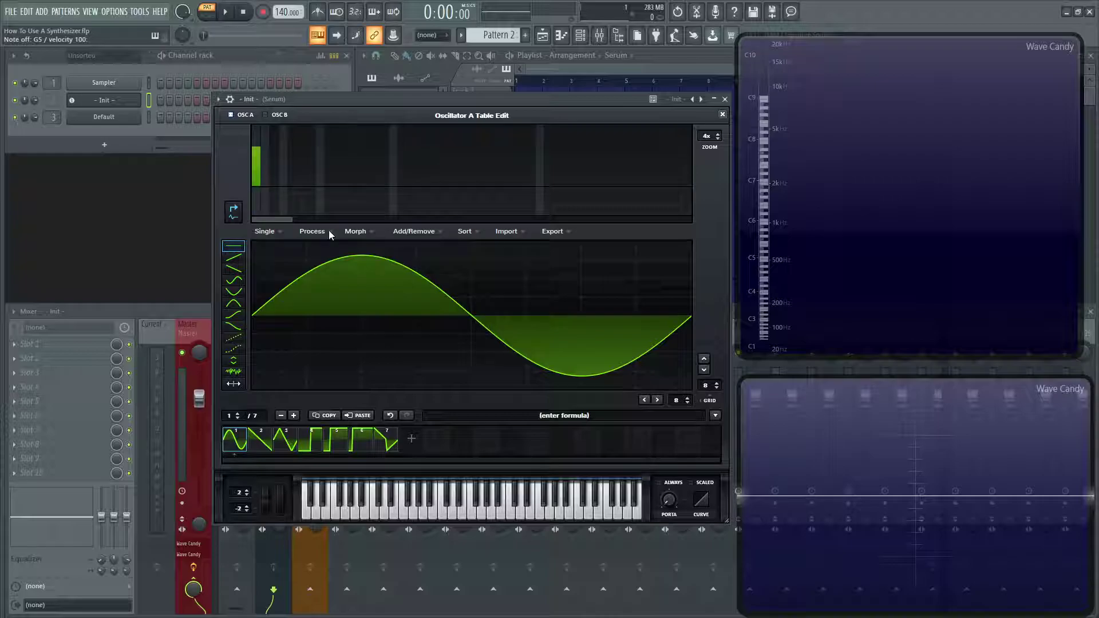
Open frame 3, the triangle wave, and play several different notes, including F5 and A5, to audition it
left_click(288, 450)
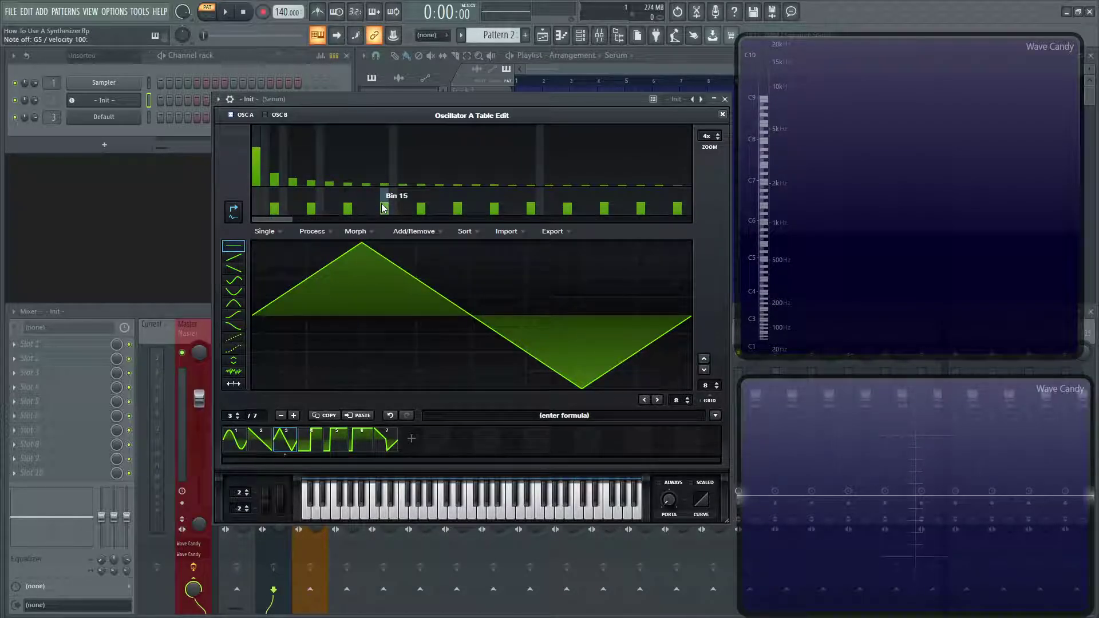
key("v")
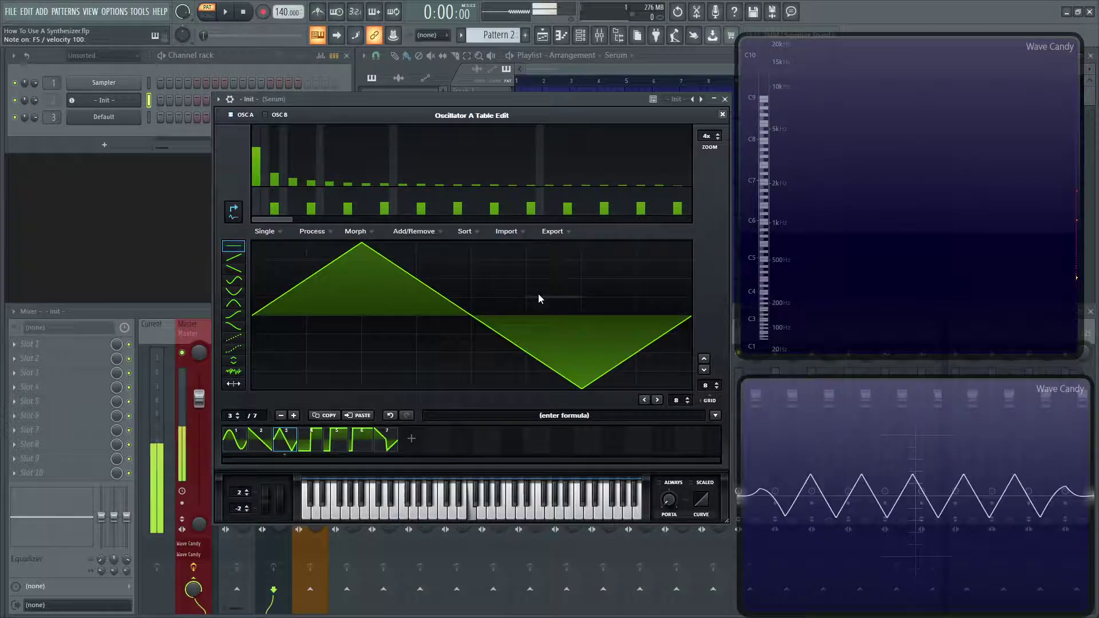
key("c")
key("m")
key("n")
key("b")
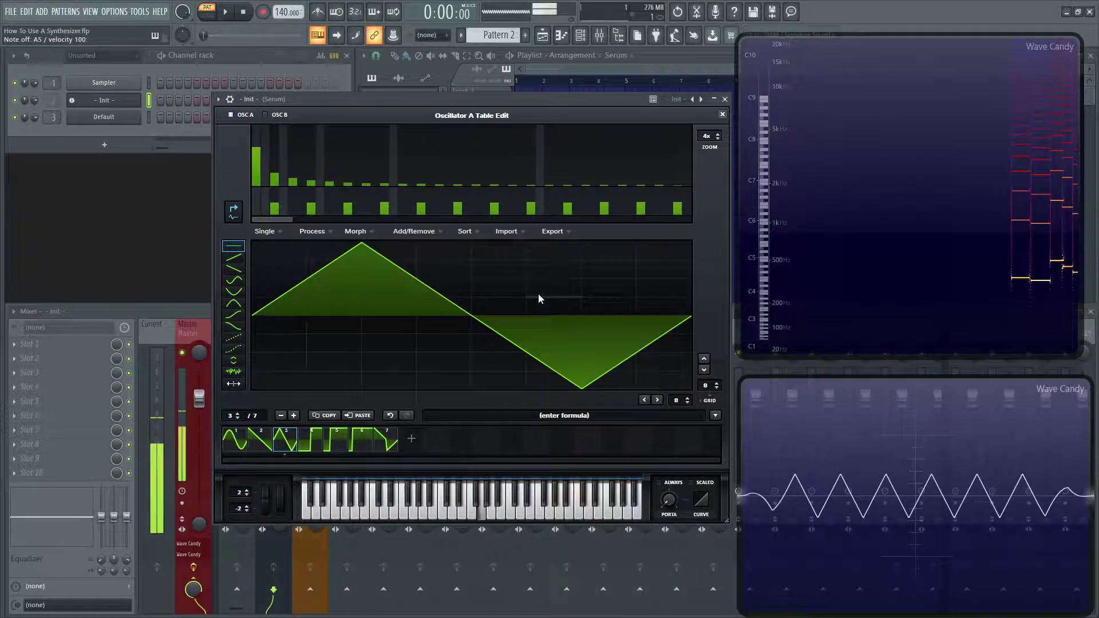
key("v")
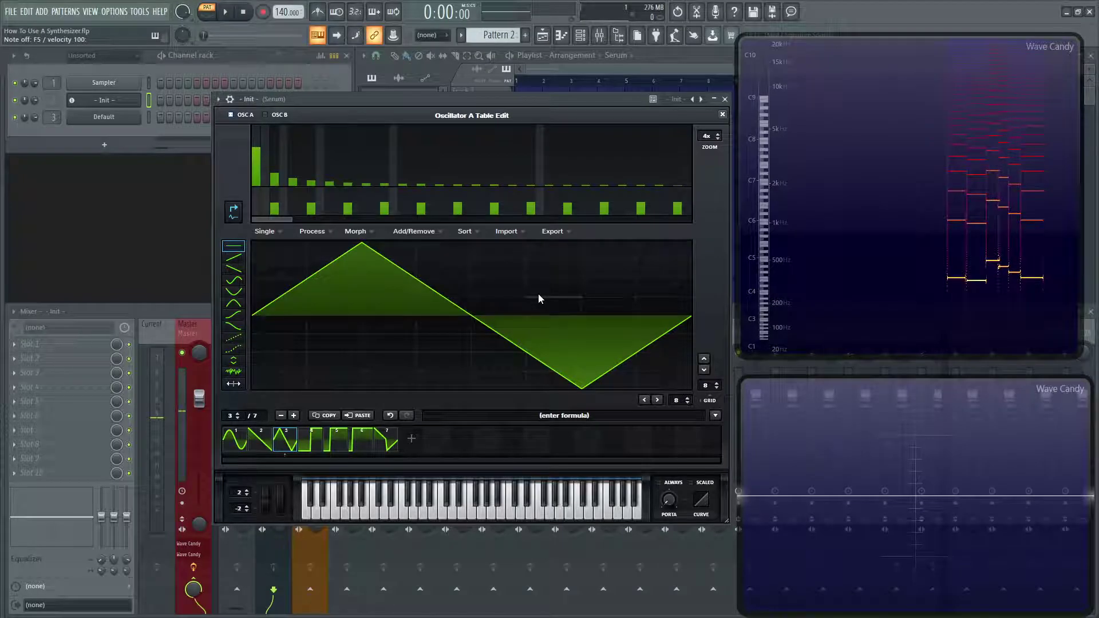
Compare the waveform shapes and harmonic levels and phases of frames 2 through 7, from saw and triangle to the pulse variations
left_click(265, 445)
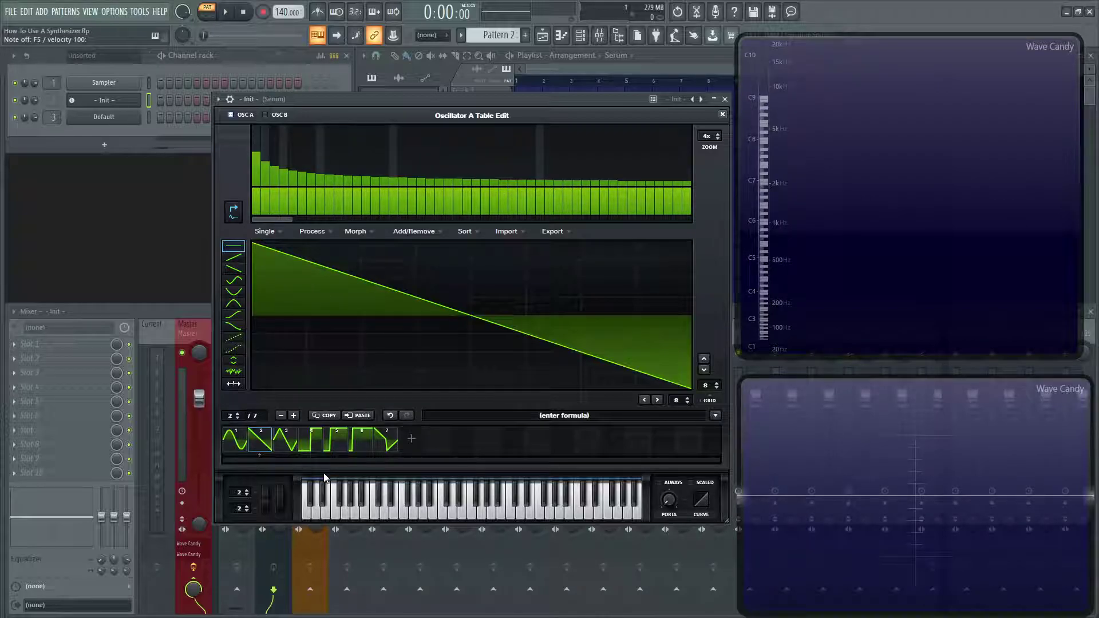
left_click(318, 440)
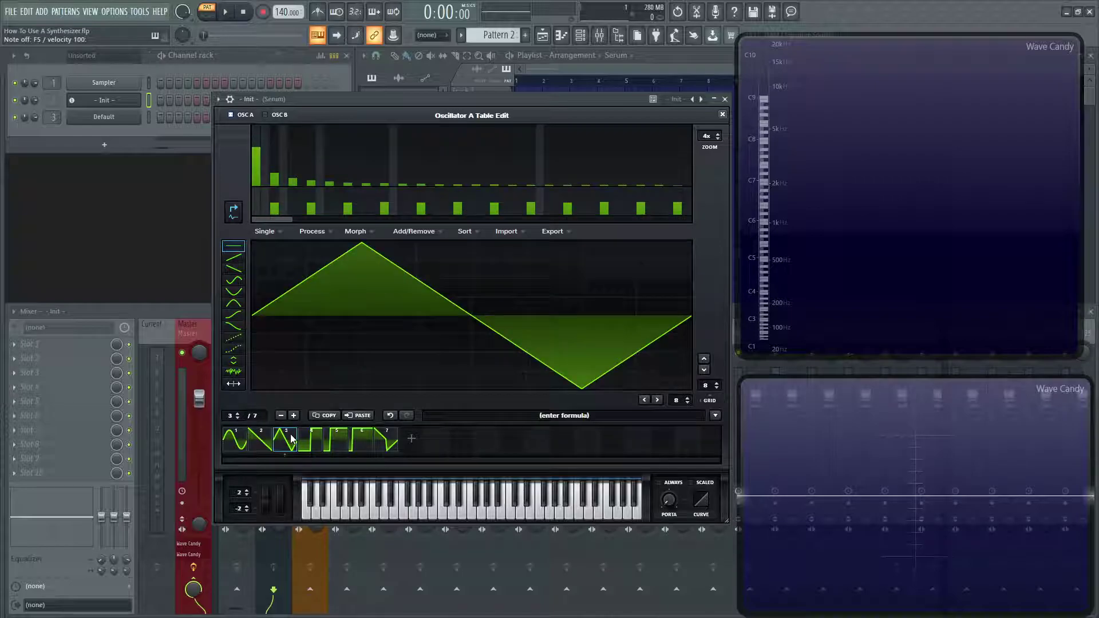
left_click(312, 441)
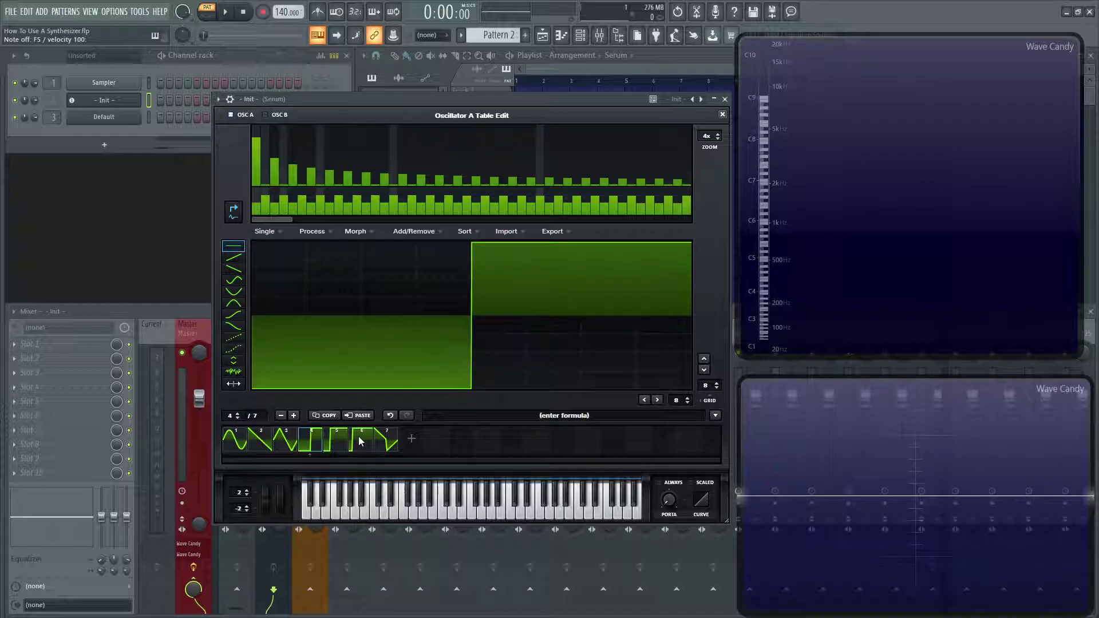
left_click(337, 440)
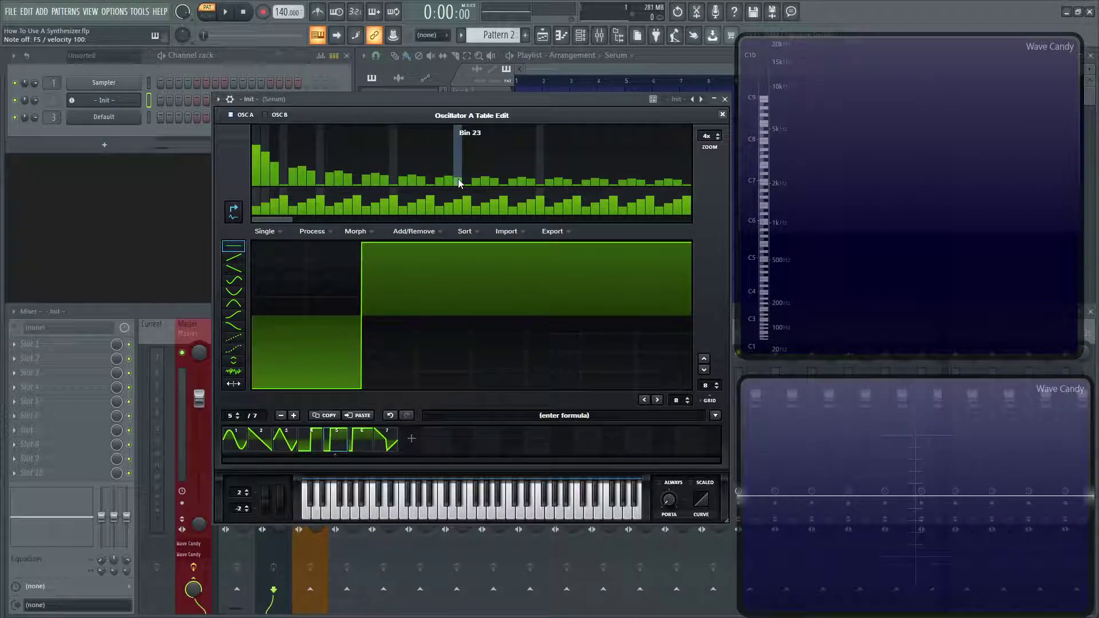
left_click(363, 447)
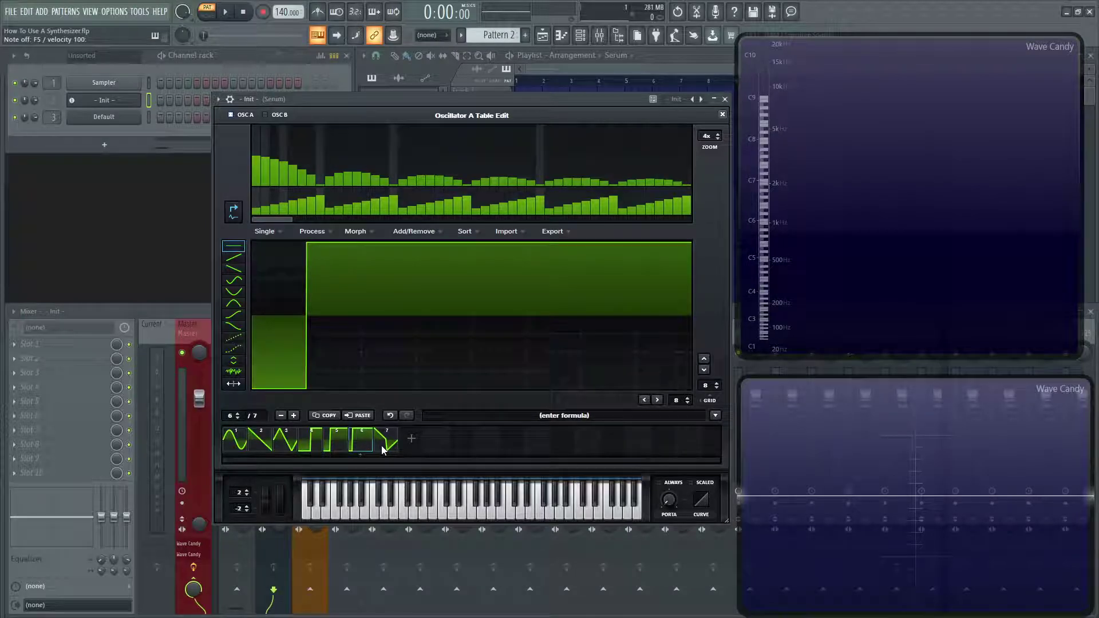
left_click(383, 450)
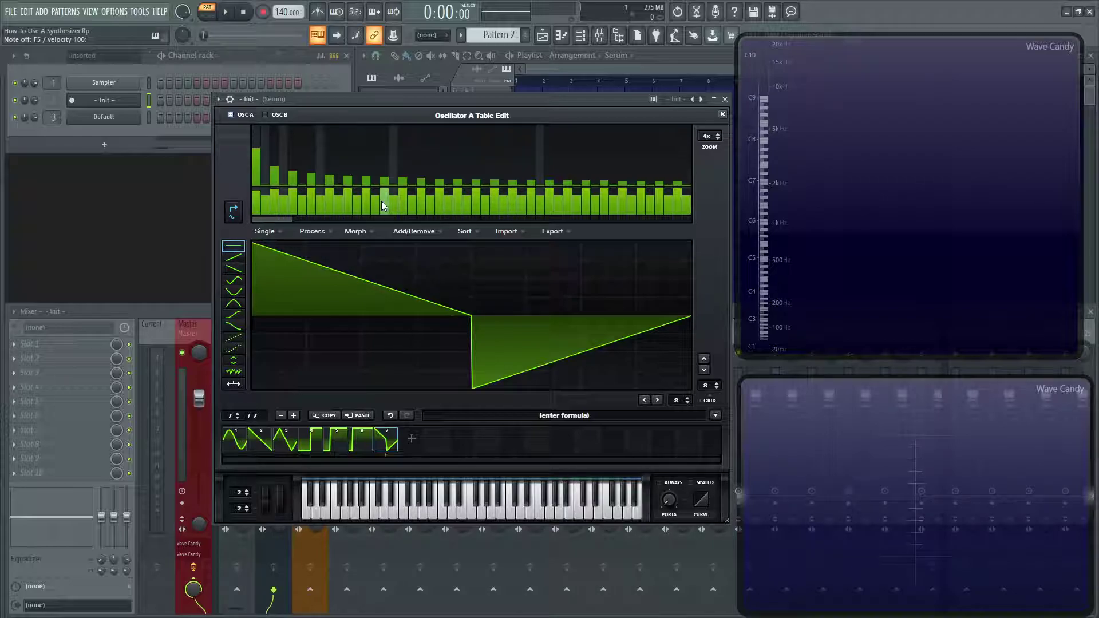
Revisit the sine in frame 1, and open frame 4, the square wave, and play notes including C4 to hear it
left_click(234, 446)
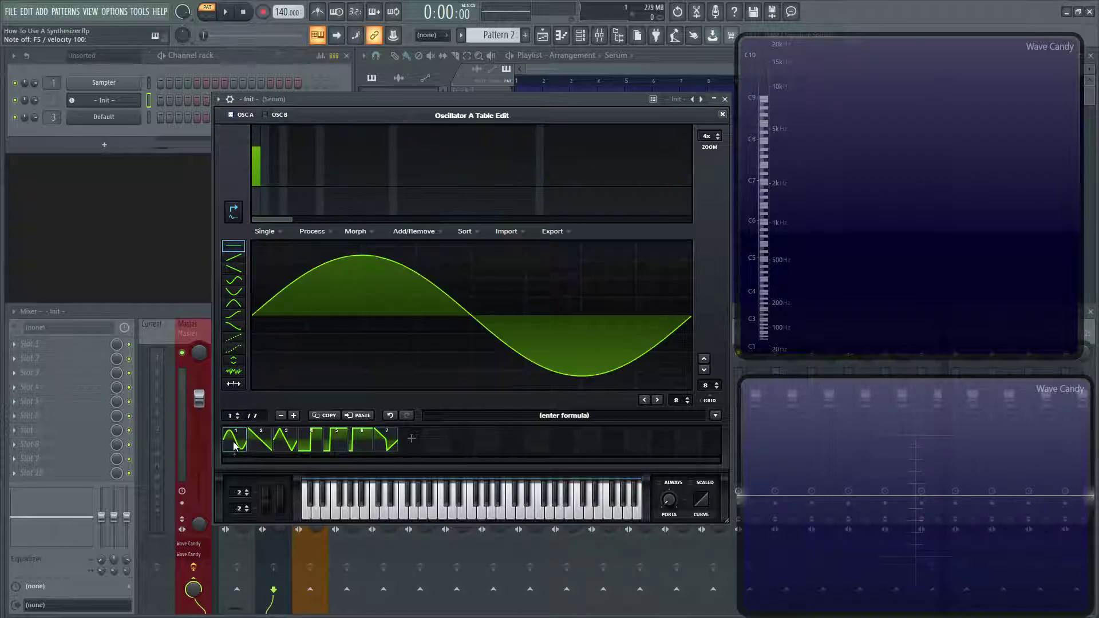
left_click(308, 446)
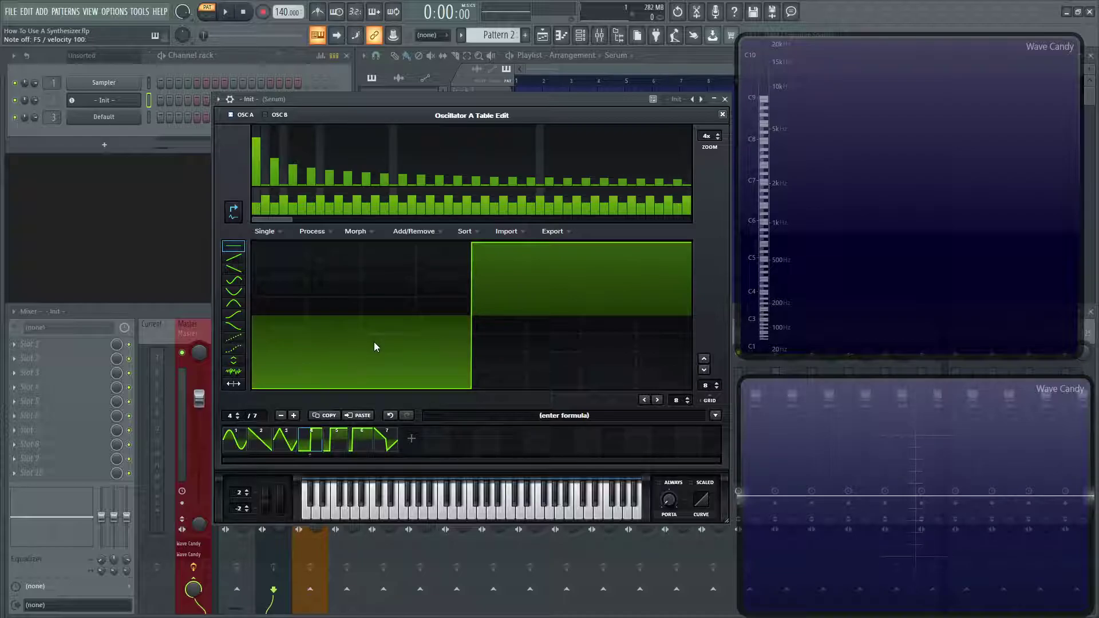
key("t")
key("w")
key("z")
key("z")
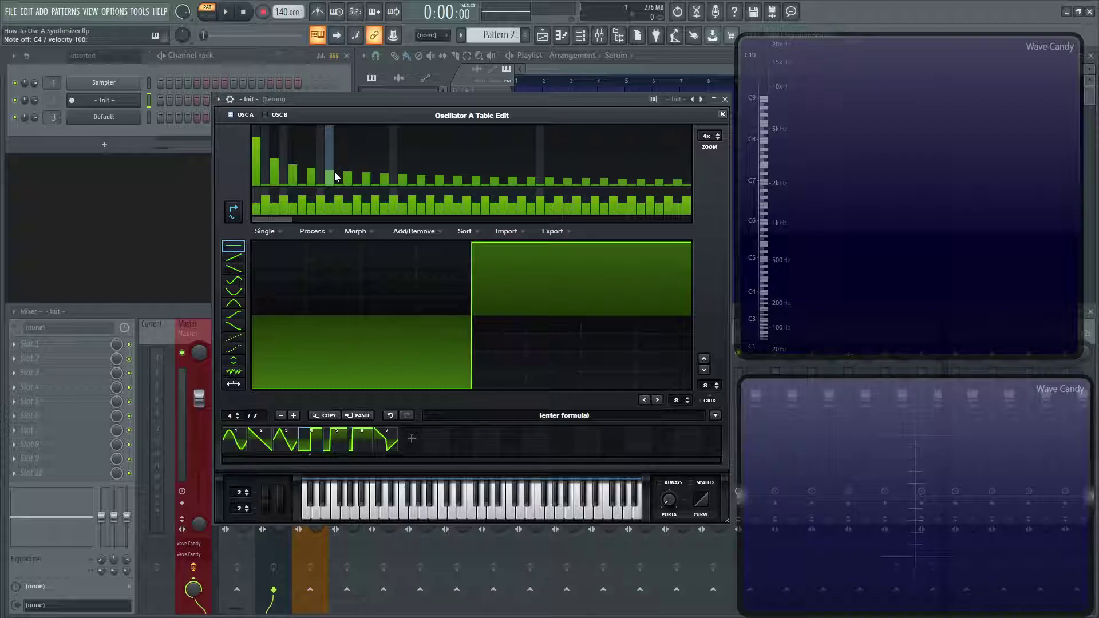
Lower the Init mixer track's volume to about -4 dB and bring the wavetable editor back to the front
left_click(198, 309)
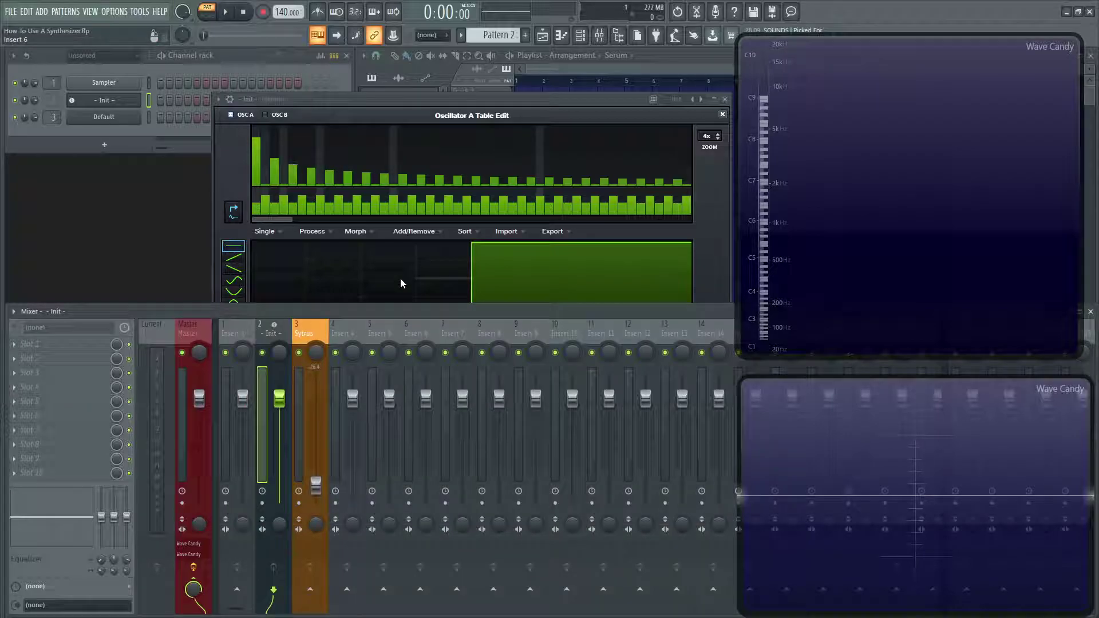
left_click_drag(280, 401, 279, 419)
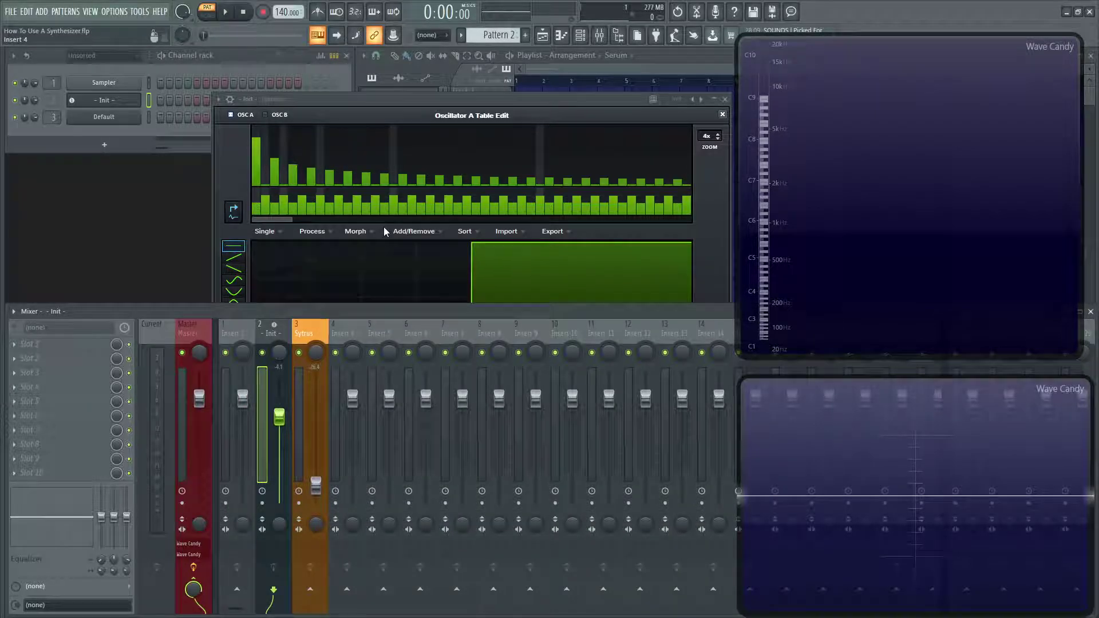
left_click(427, 116)
Play C5 and repeated C4 notes to examine the square wave in the spectrum and oscilloscope displays
key("q")
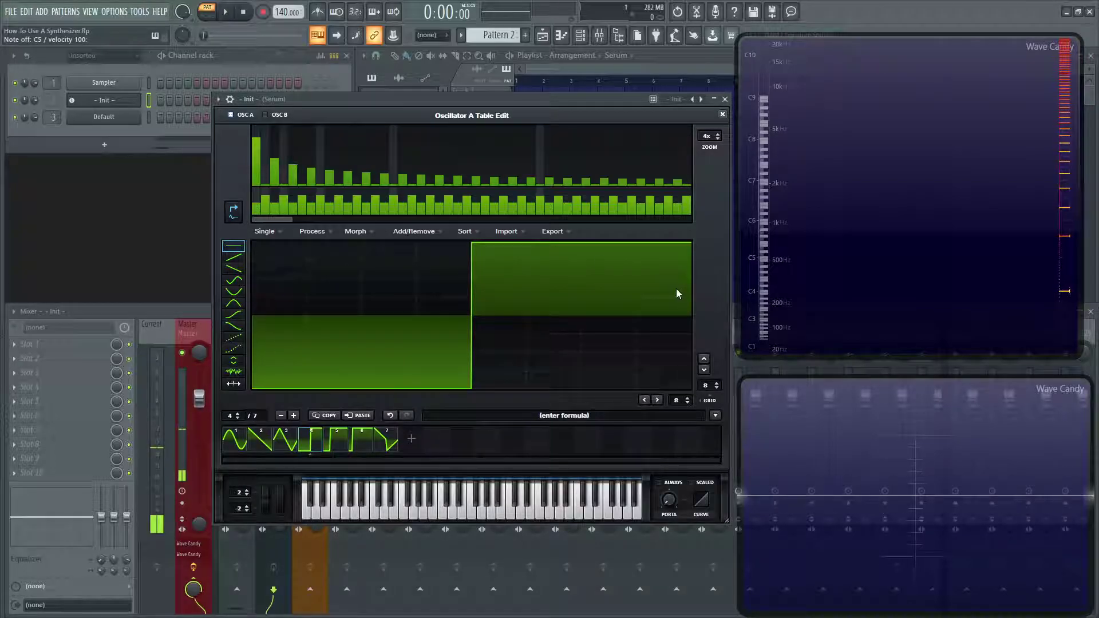
key("z")
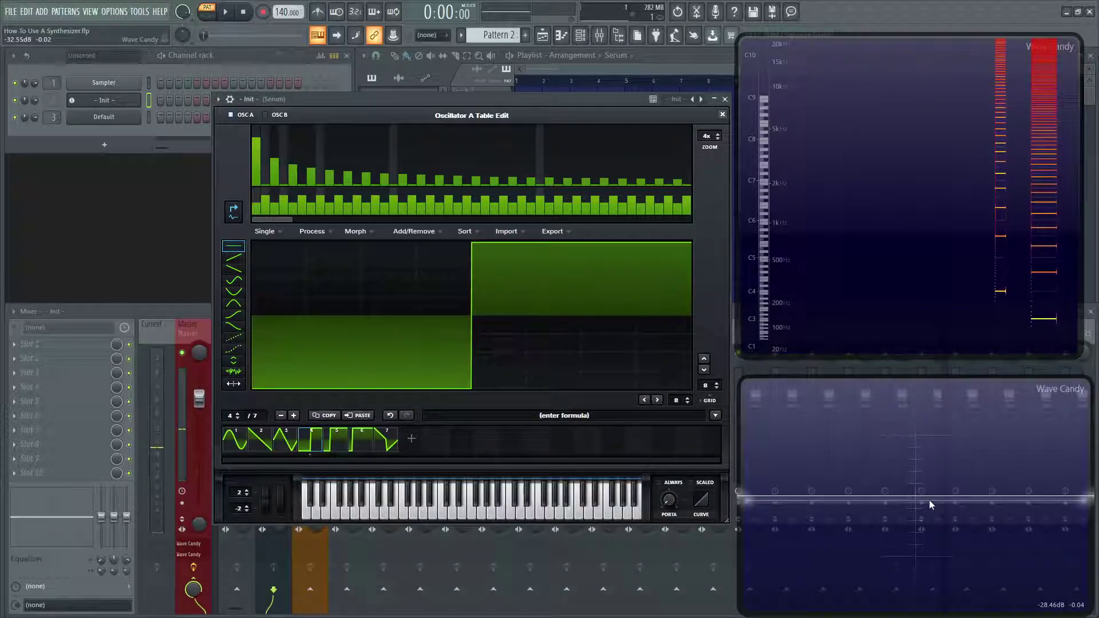
key("z")
key("z")
key("z")
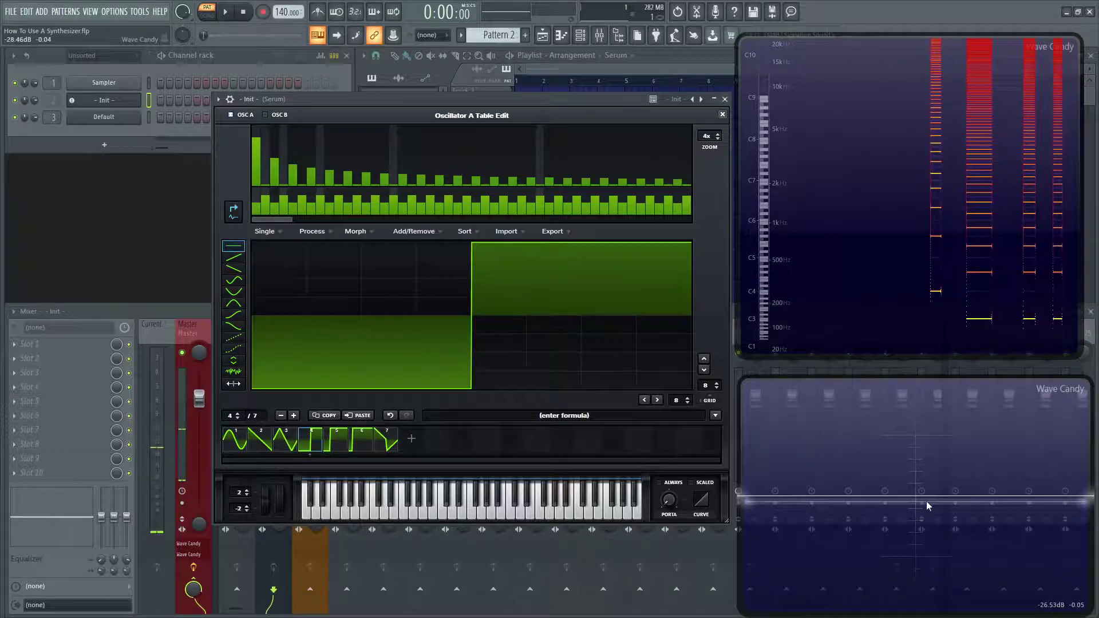
key("z")
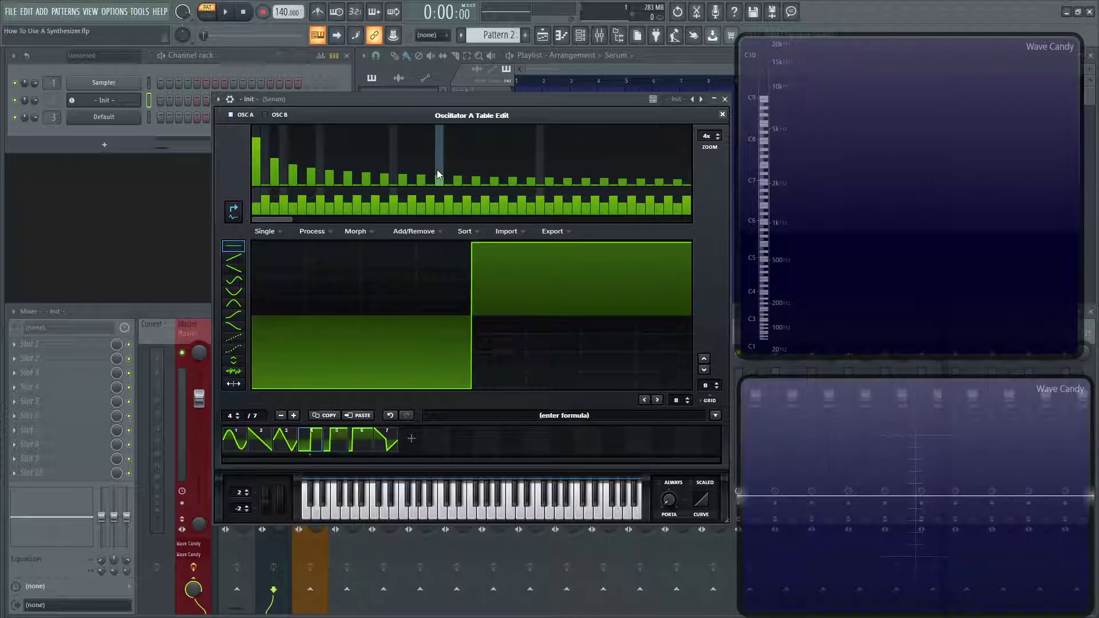
Close the wavetable editor and reset the synth to the initial preset
left_click(723, 115)
left_click(655, 116)
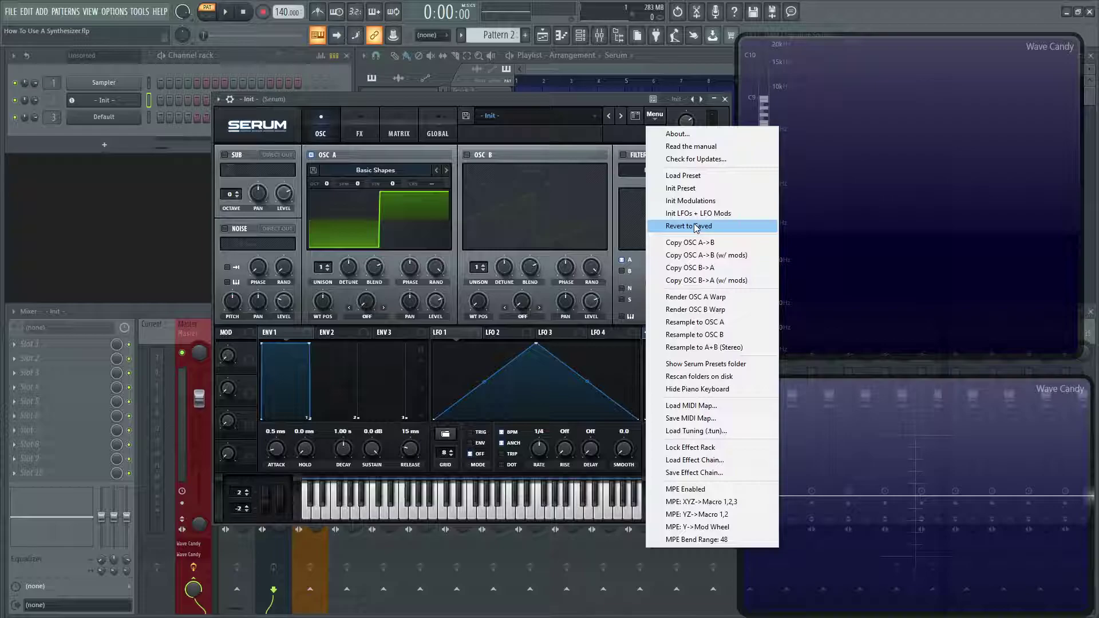
left_click(697, 193)
Load the Basic Shapes wavetable into OSC A and open it in the wavetable editor
left_click(348, 171)
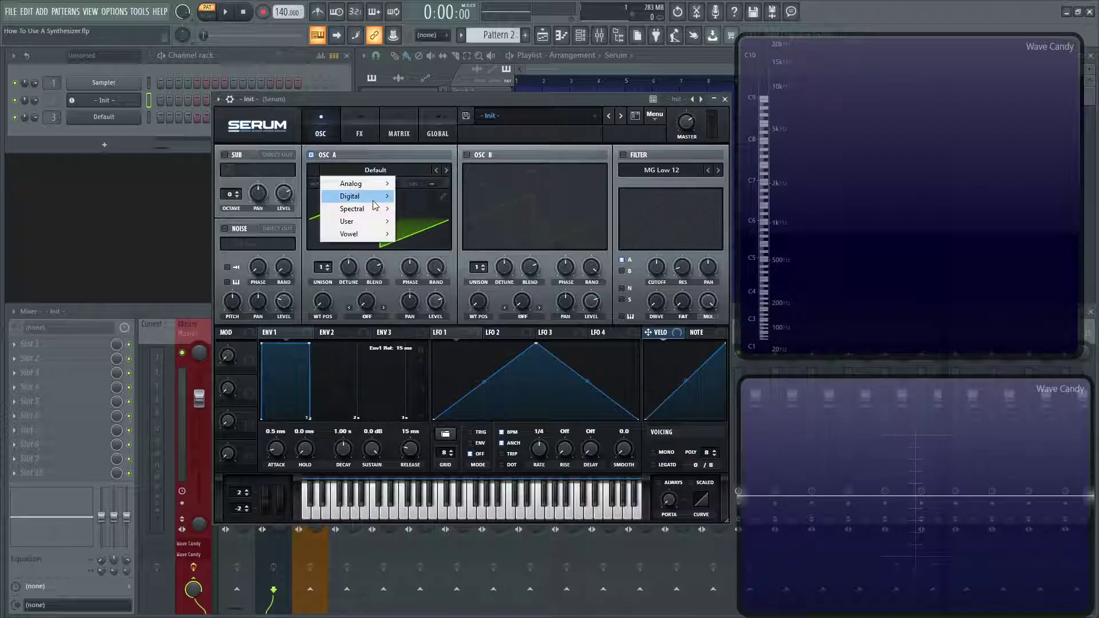
mouse_move(366, 189)
left_click(426, 238)
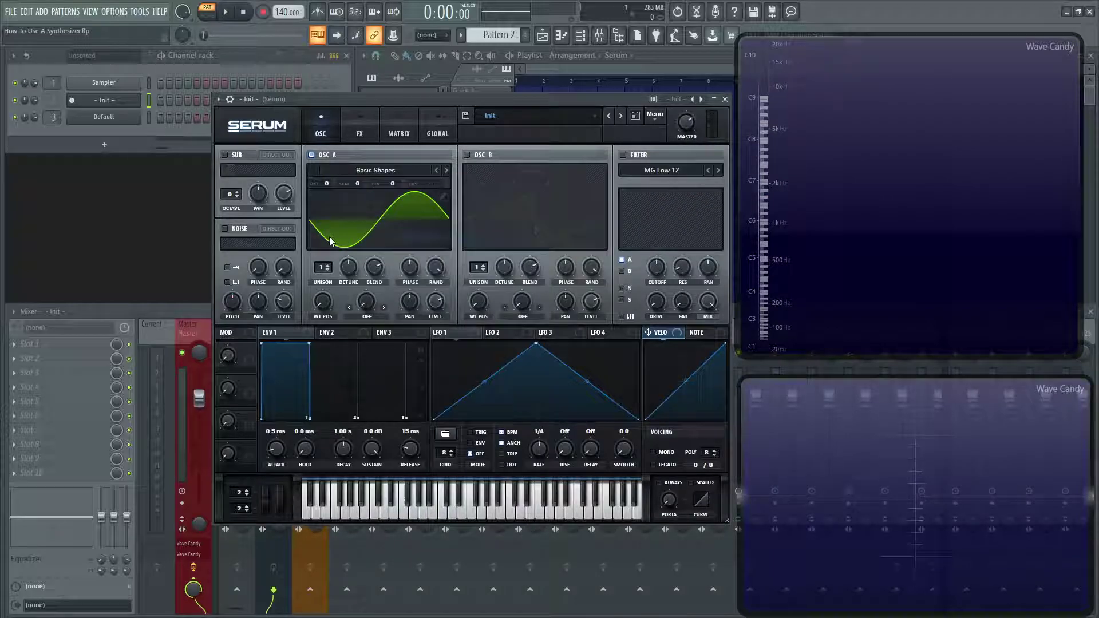
left_click(448, 197)
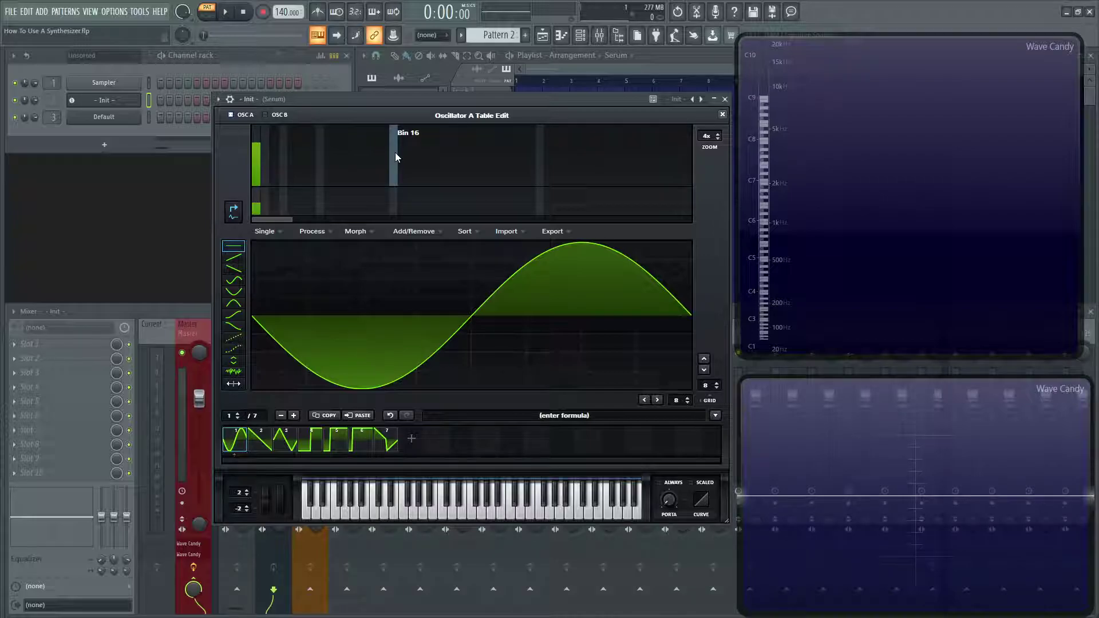
Open the Default Sytrus channel, set OP 1's frequency ratio to 2.0000 x, and close the Sytrus window
left_click(191, 306)
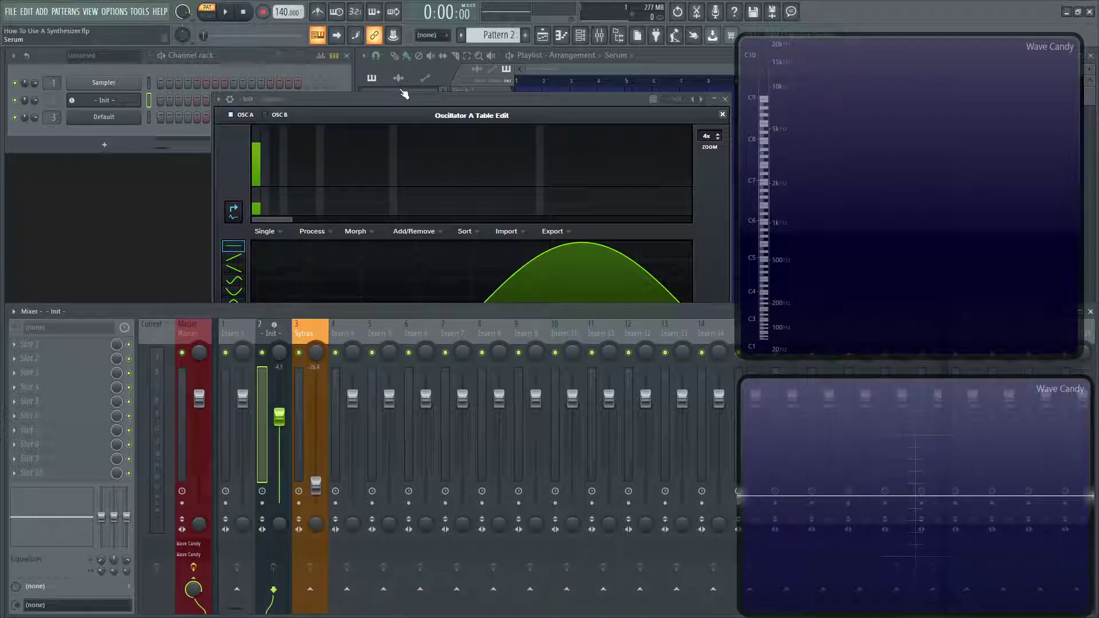
left_click(103, 117)
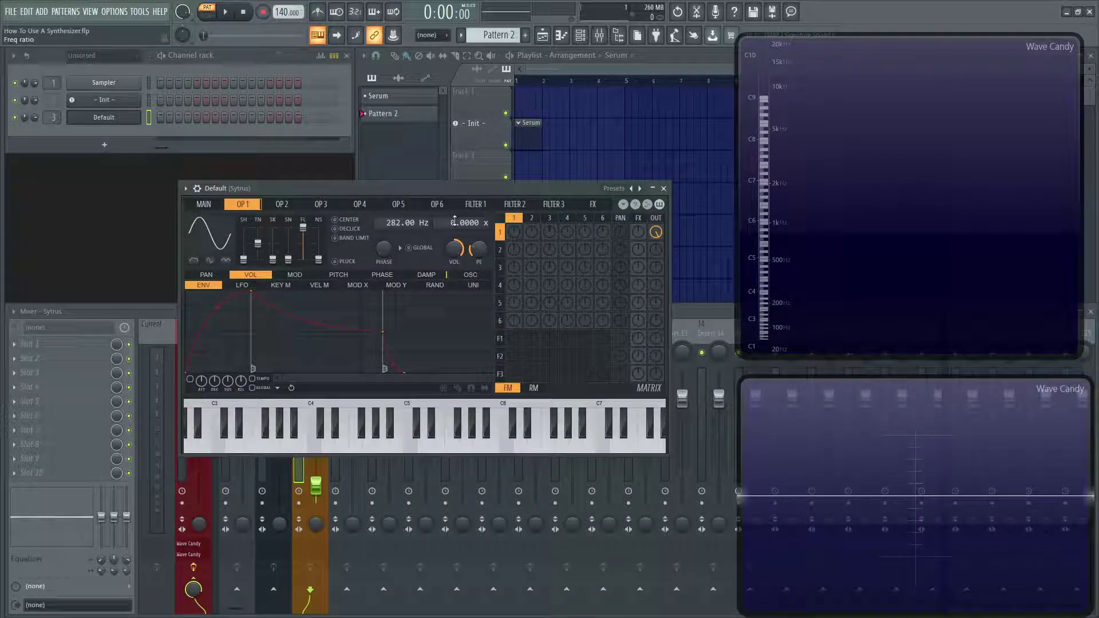
scroll(455, 223, "up", 1)
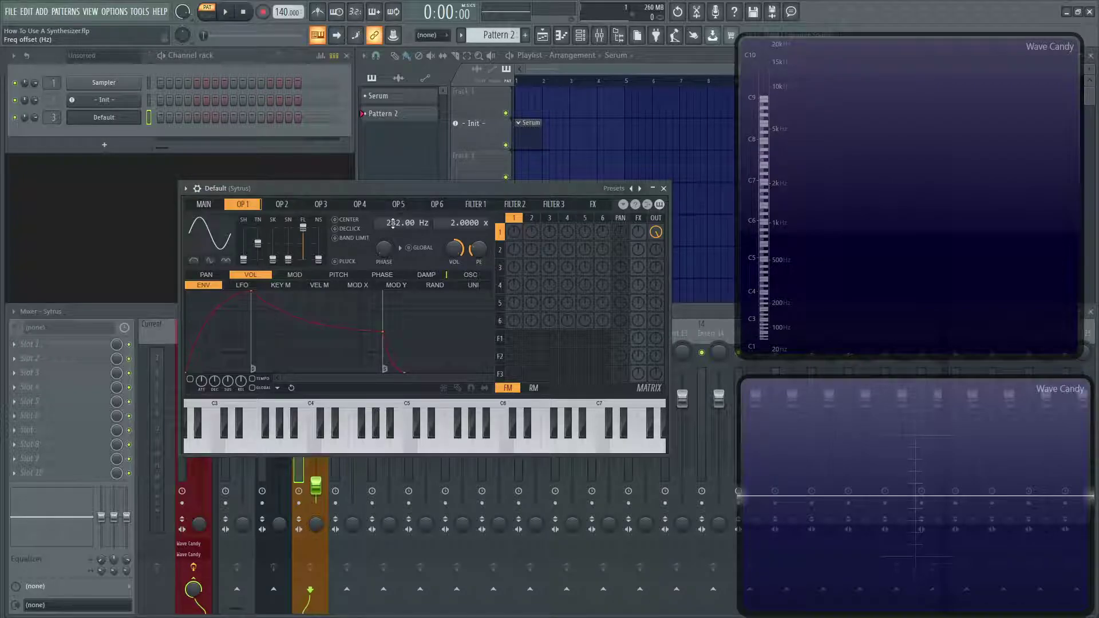
mouse_move(454, 222)
left_mouse_down()
mouse_move(463, 217)
mouse_move(453, 215)
left_mouse_up()
left_click(664, 189)
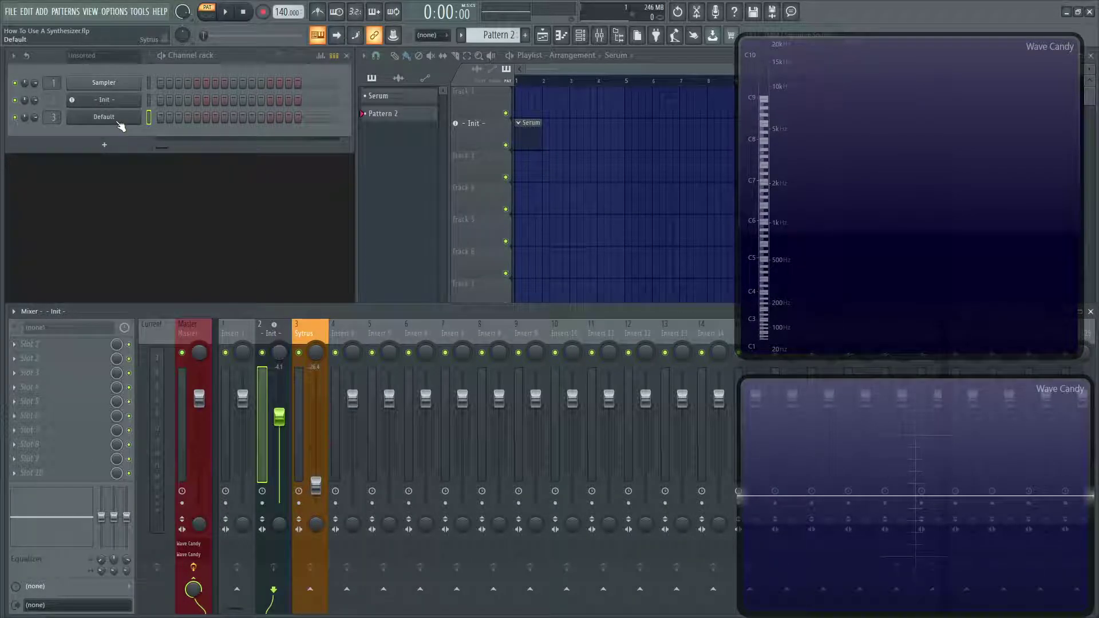
Reopen the Init Serum channel, reposition its window, and open OSC A's Basic Shapes table for editing
left_click(115, 101)
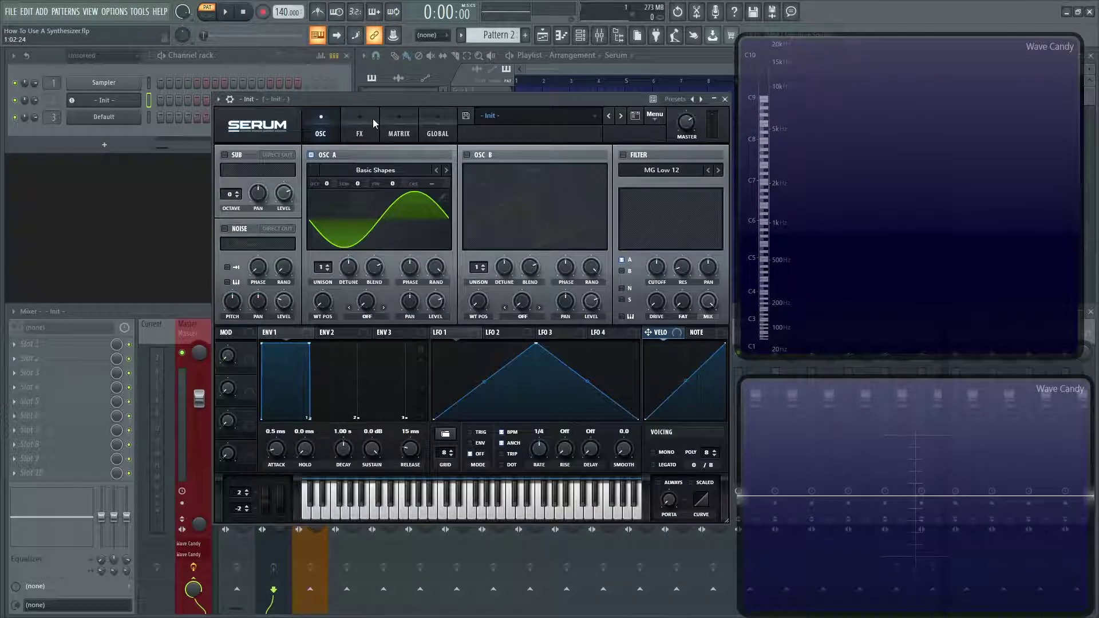
left_click_drag(427, 102, 399, 116)
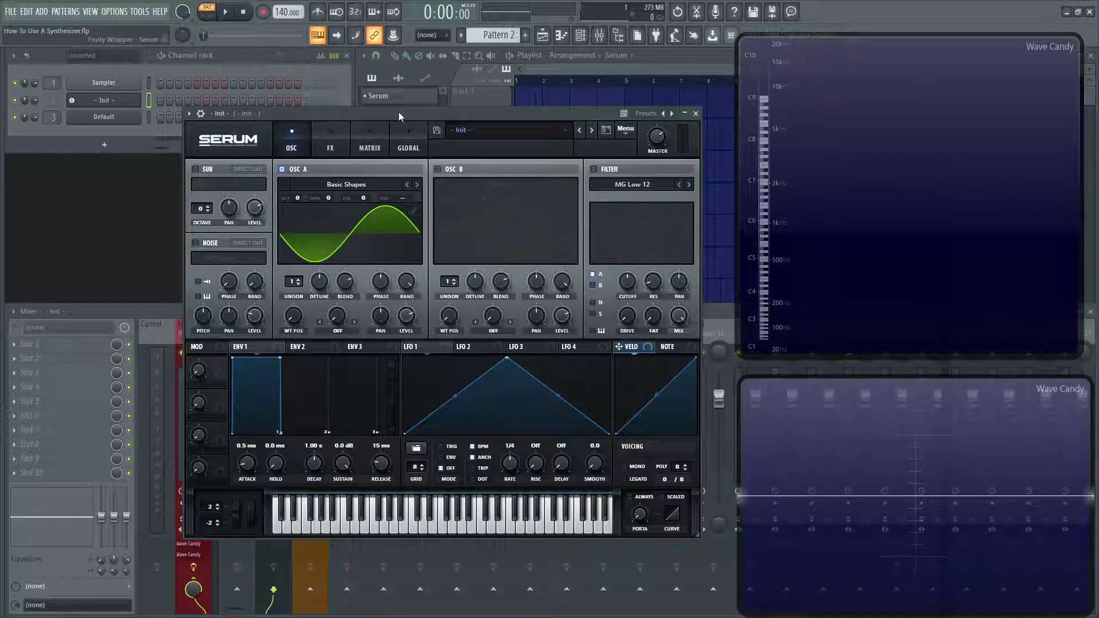
left_click(413, 210)
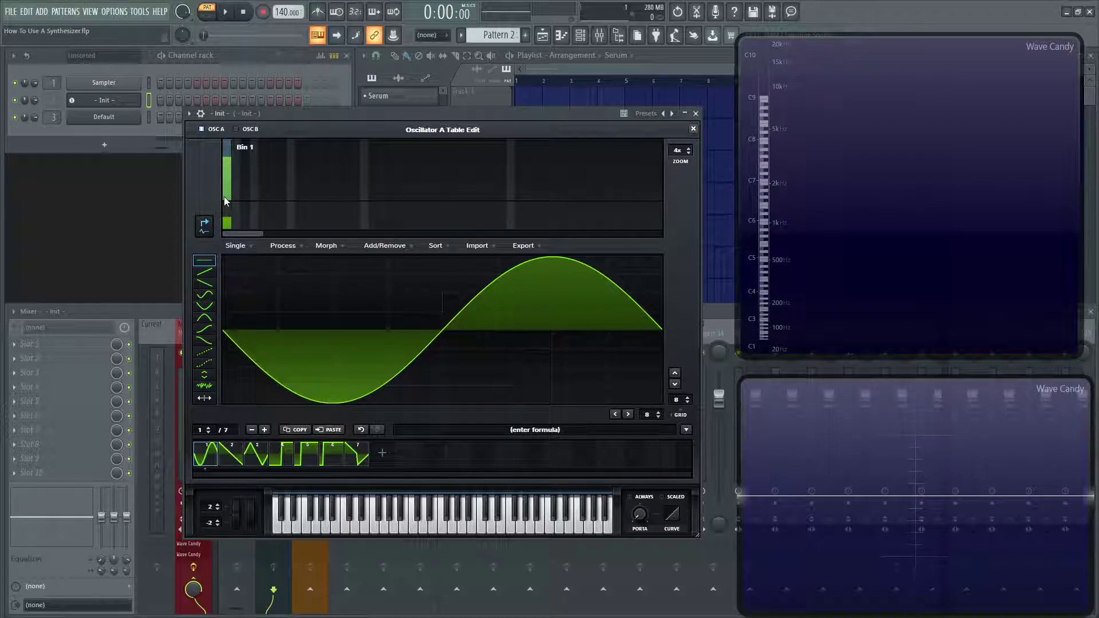
Try Bins 2 and 3 at descending levels next to the fundamental in frame 1, and clear both bins
left_click(237, 172)
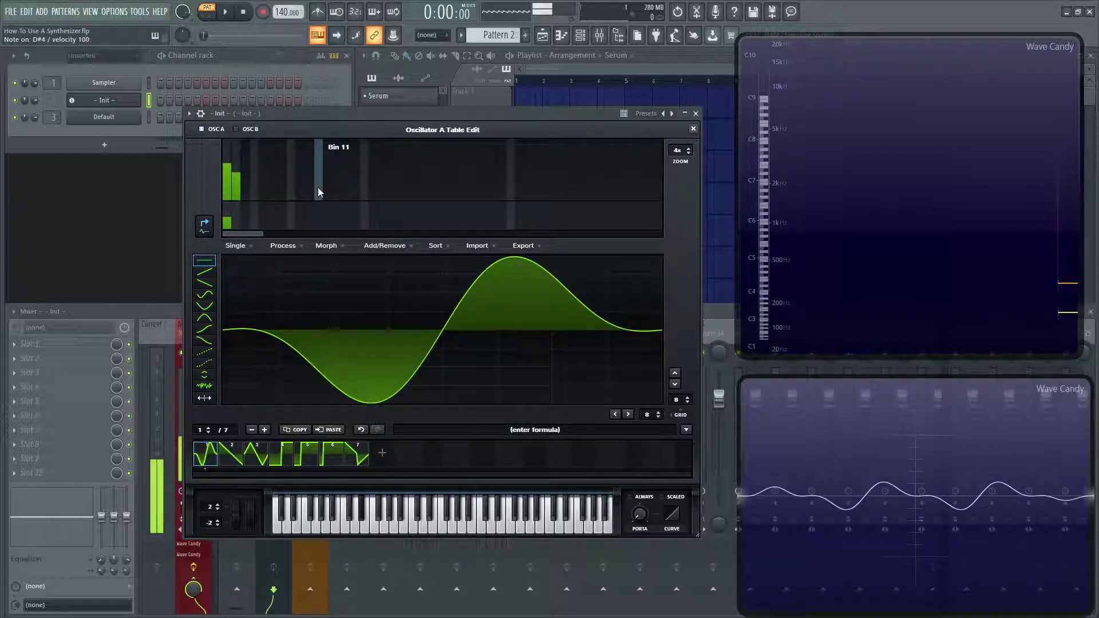
left_click(244, 181)
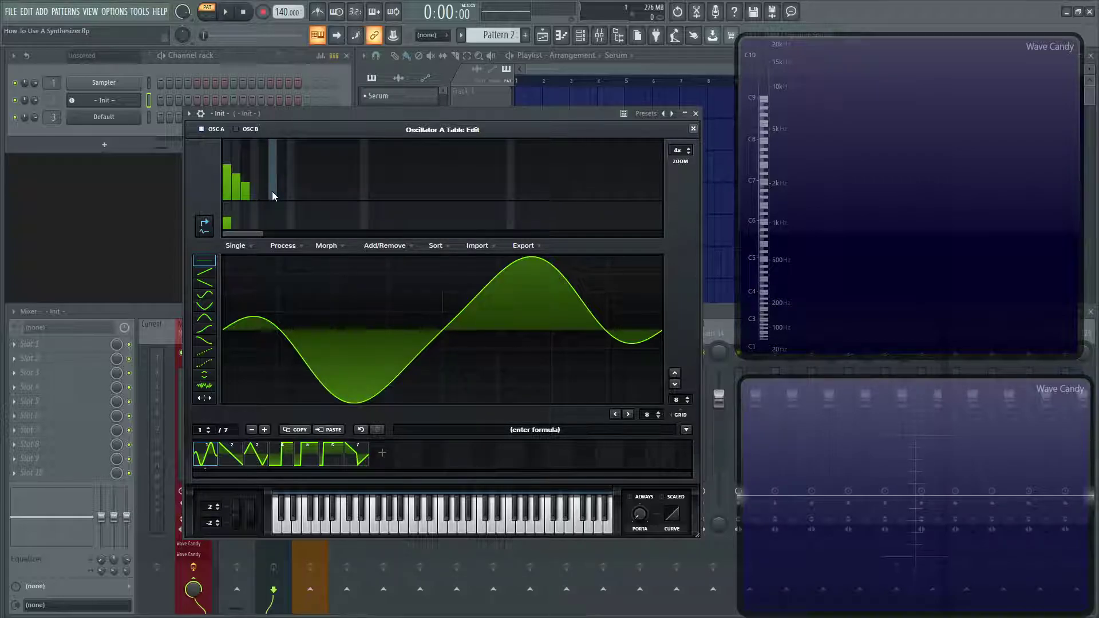
right_click(246, 187)
right_click(238, 190)
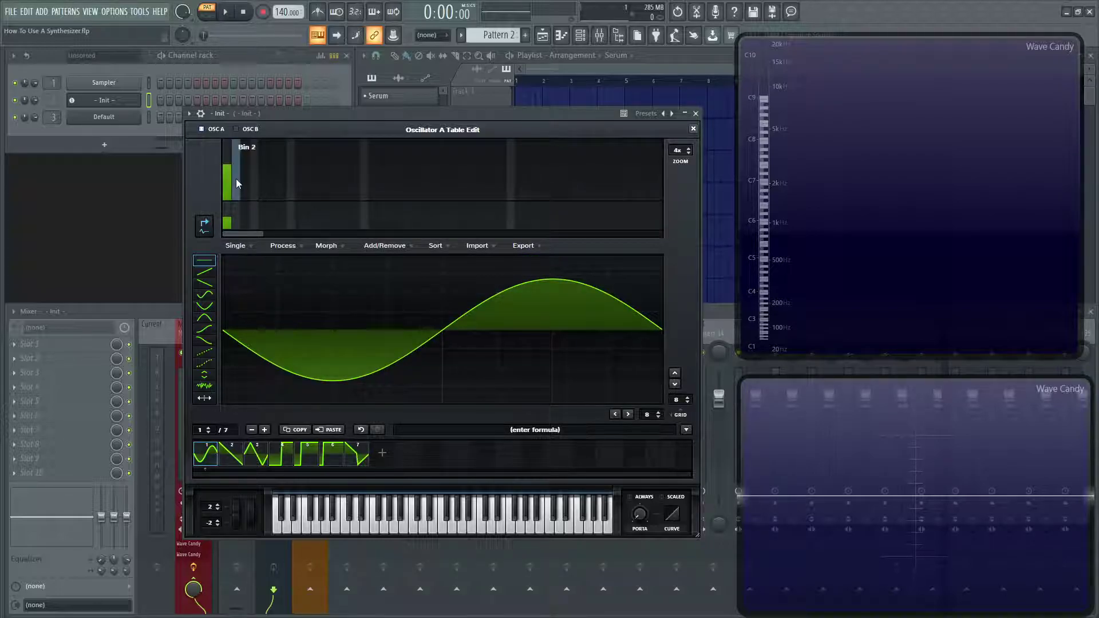
Draw Bins 2, 4 and 8 in frame 1 at progressively lower levels than the fundamental
left_click(236, 180)
left_click(255, 188)
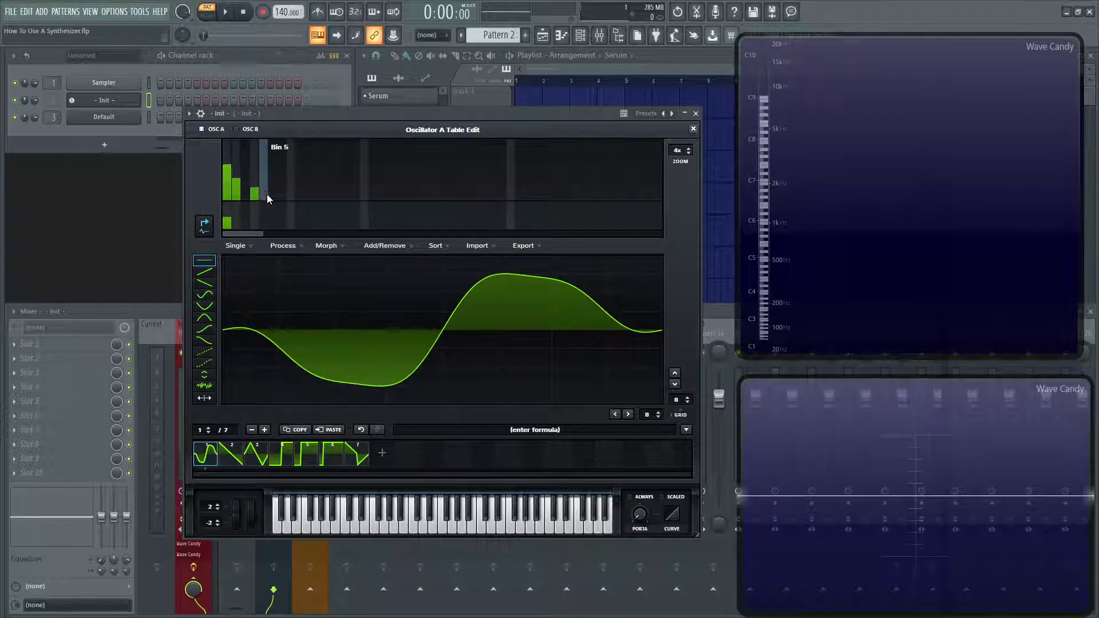
left_click(290, 192)
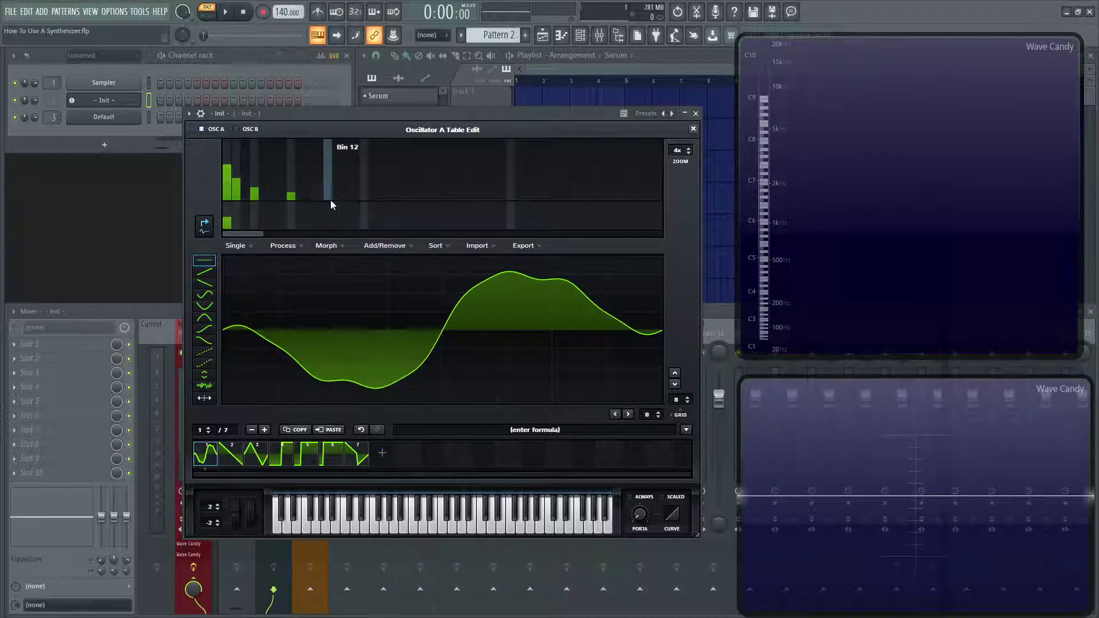
Play several notes to hear frame 1's waveform with Bins 2, 4 and 8 added to the fundamental
key("q")
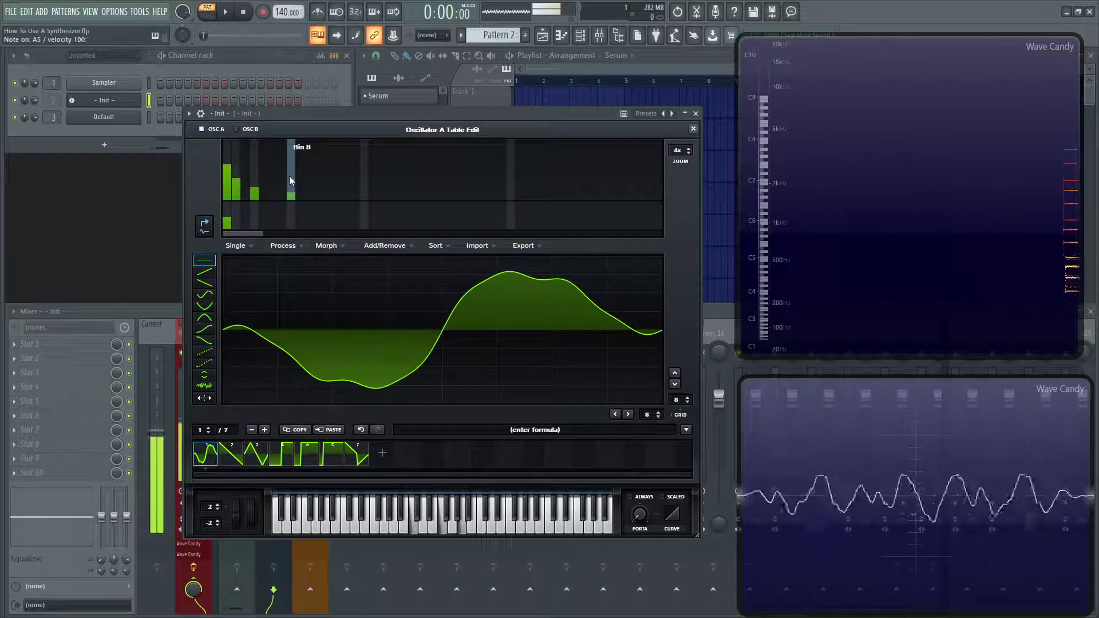
key("n")
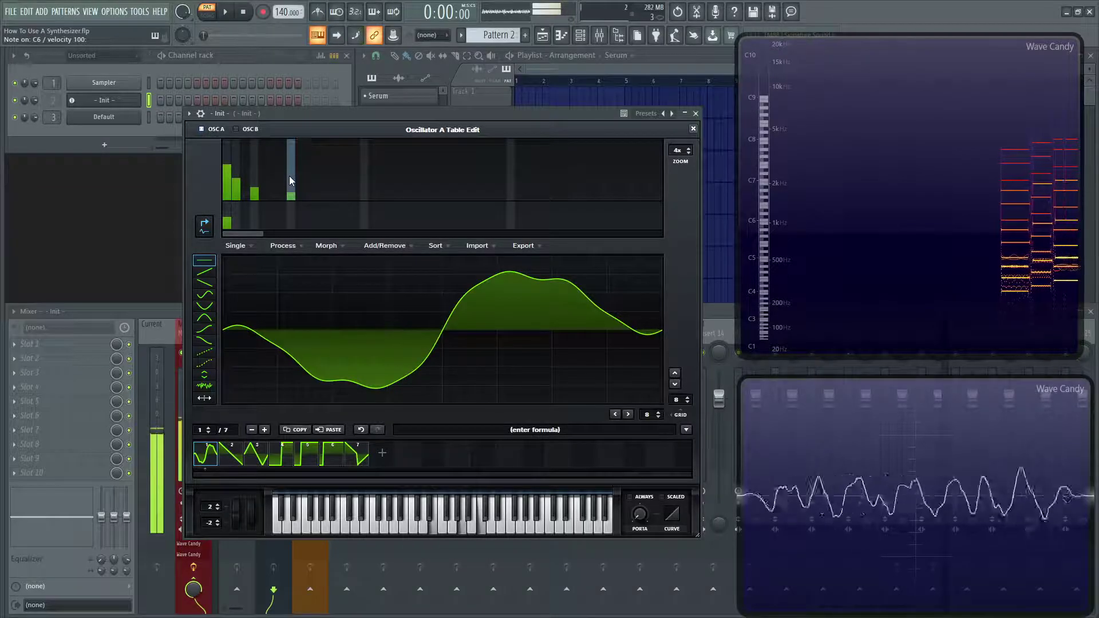
key("n")
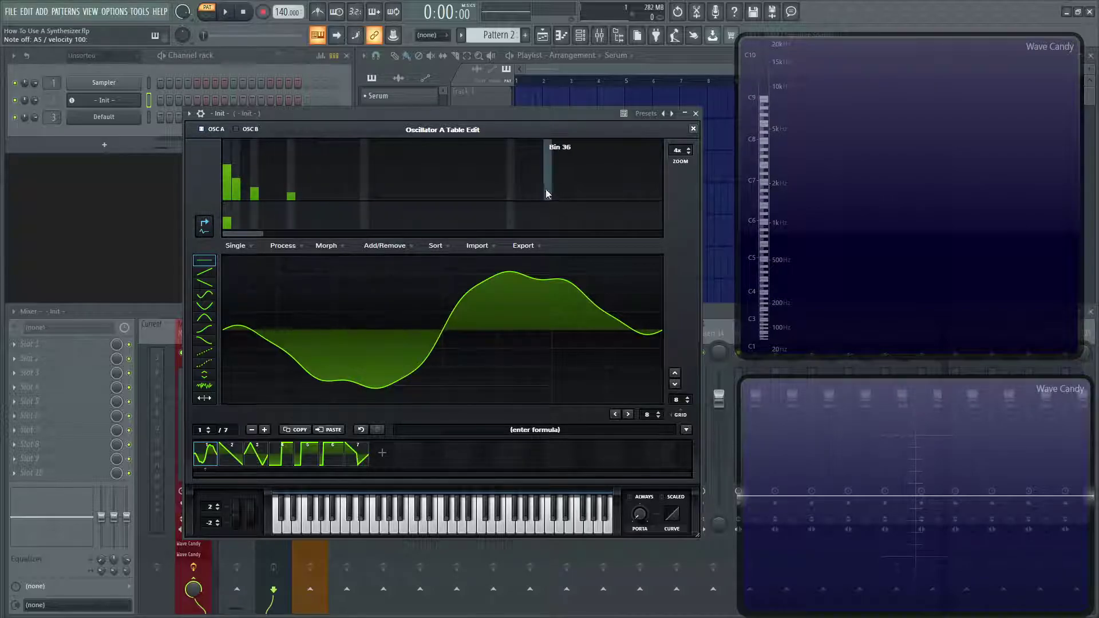
Leave the table editor, load the Analog_BD_Sin wavetable from the Analog category into OSC A, and play a note
left_click(693, 128)
left_click(350, 184)
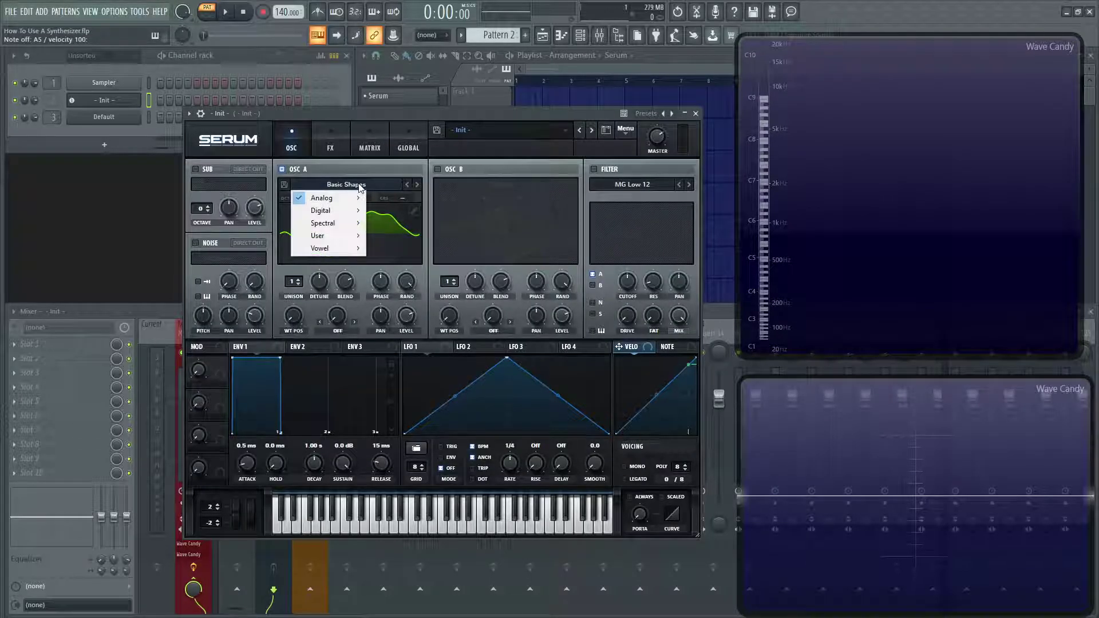
mouse_move(351, 199)
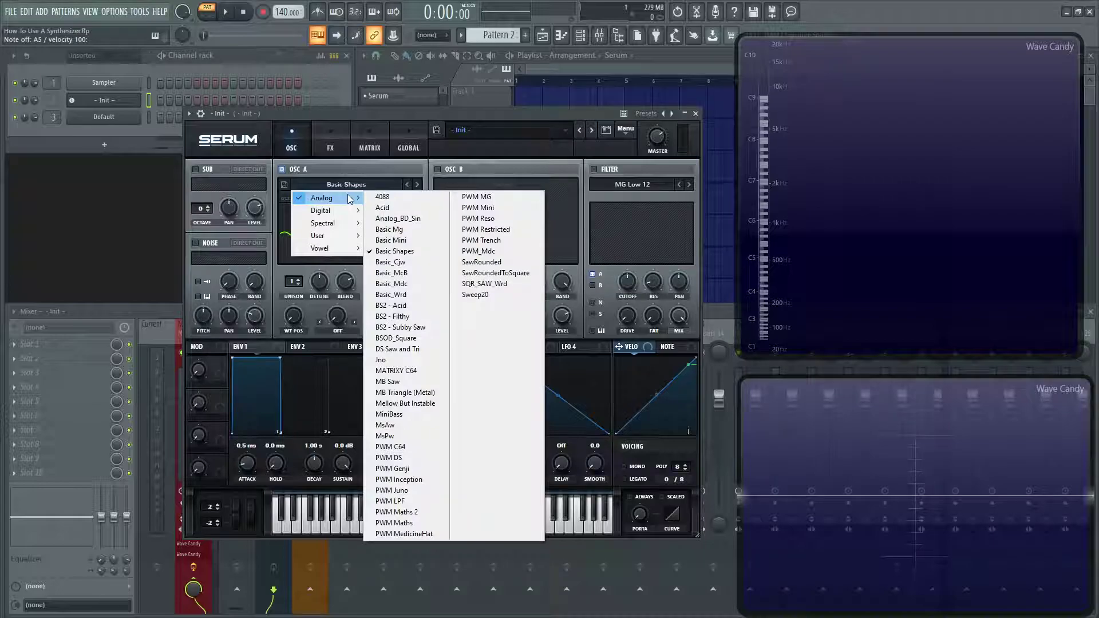
left_click(415, 219)
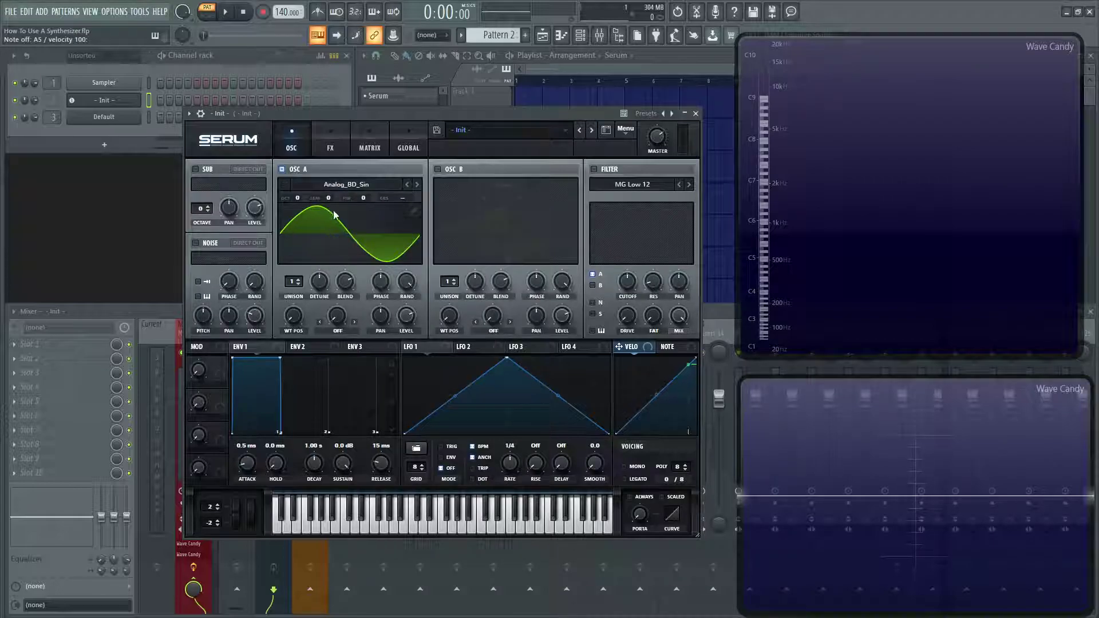
key("z")
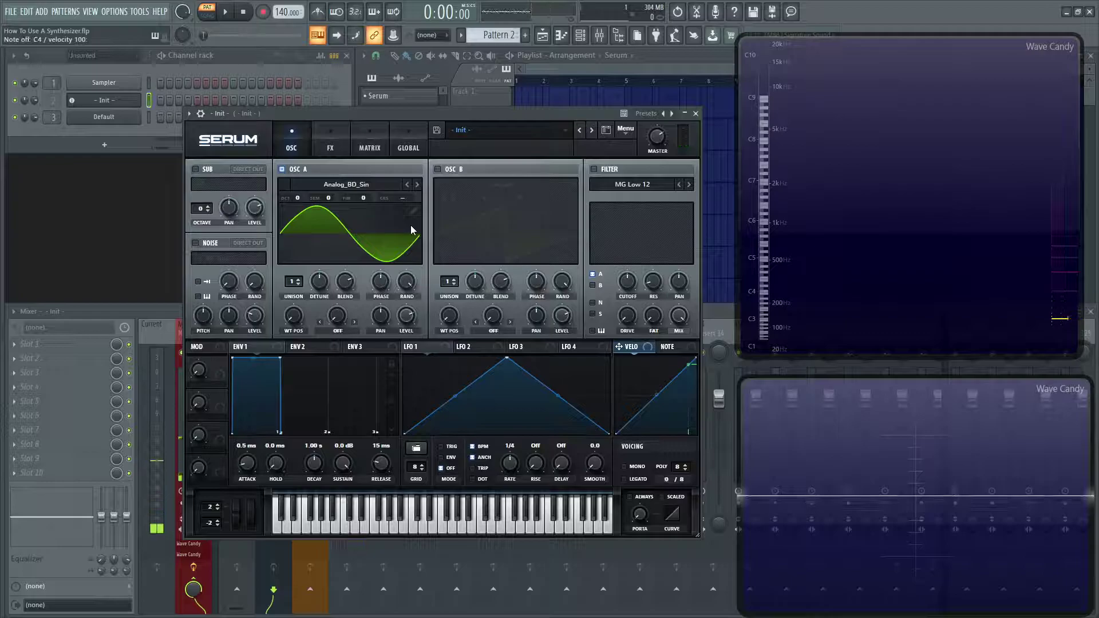
Open OSC A's table for editing and clear frame 1's harmonics above the fundamental and all bin phases
left_click(412, 212)
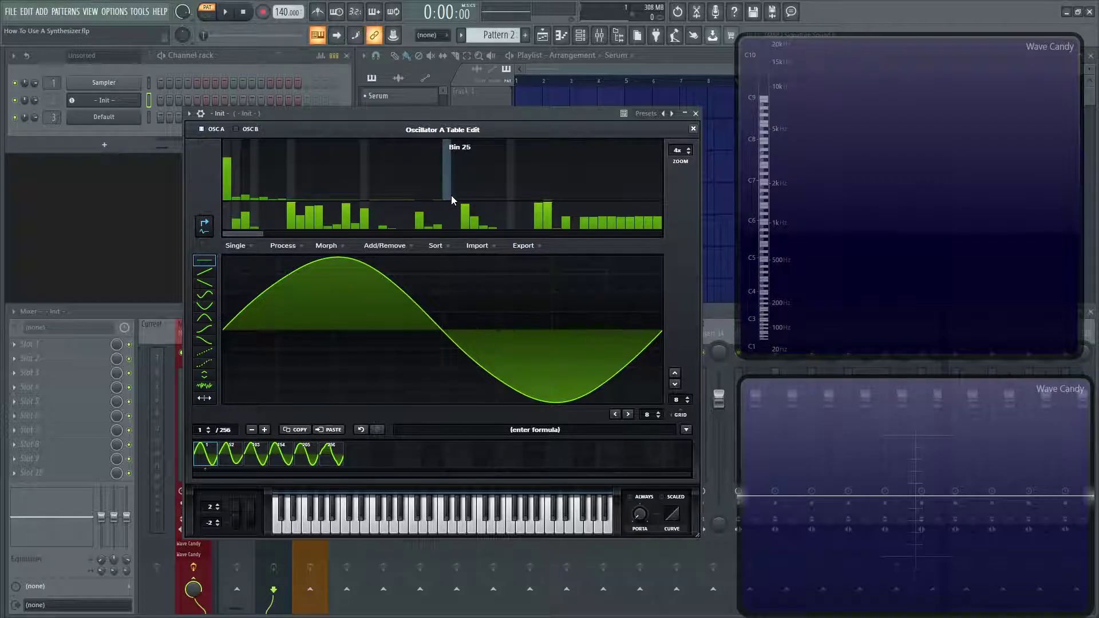
left_click_drag(450, 195, 235, 217)
mouse_move(424, 201)
left_mouse_down()
mouse_move(448, 209)
mouse_move(436, 267)
mouse_move(449, 226)
mouse_move(604, 243)
mouse_move(222, 259)
left_mouse_up()
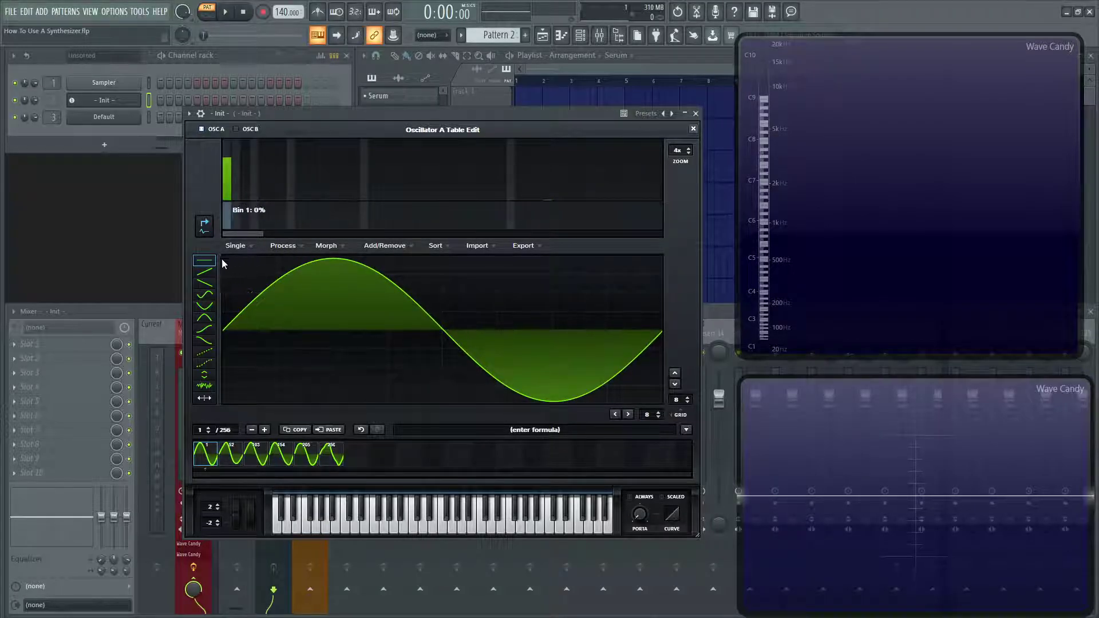
left_click(546, 198)
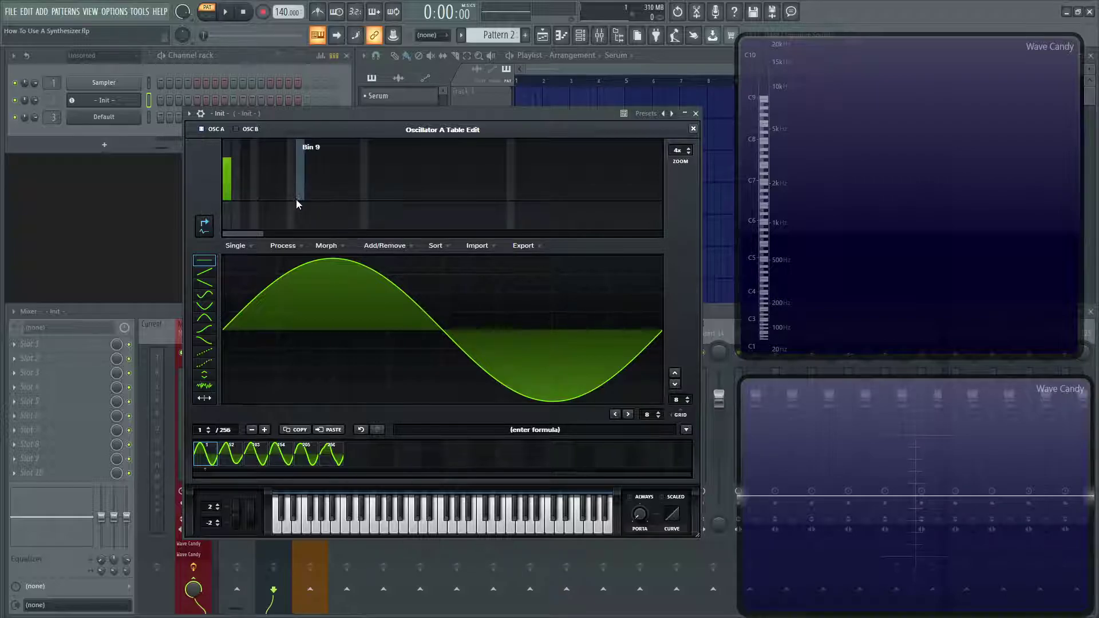
Draw low custom levels between Bins 4 and 13 and scattered bin phases in frame 1, and play notes to hear the result
mouse_move(272, 210)
left_mouse_down()
mouse_move(306, 182)
mouse_move(340, 197)
mouse_move(275, 214)
mouse_move(312, 222)
left_mouse_up()
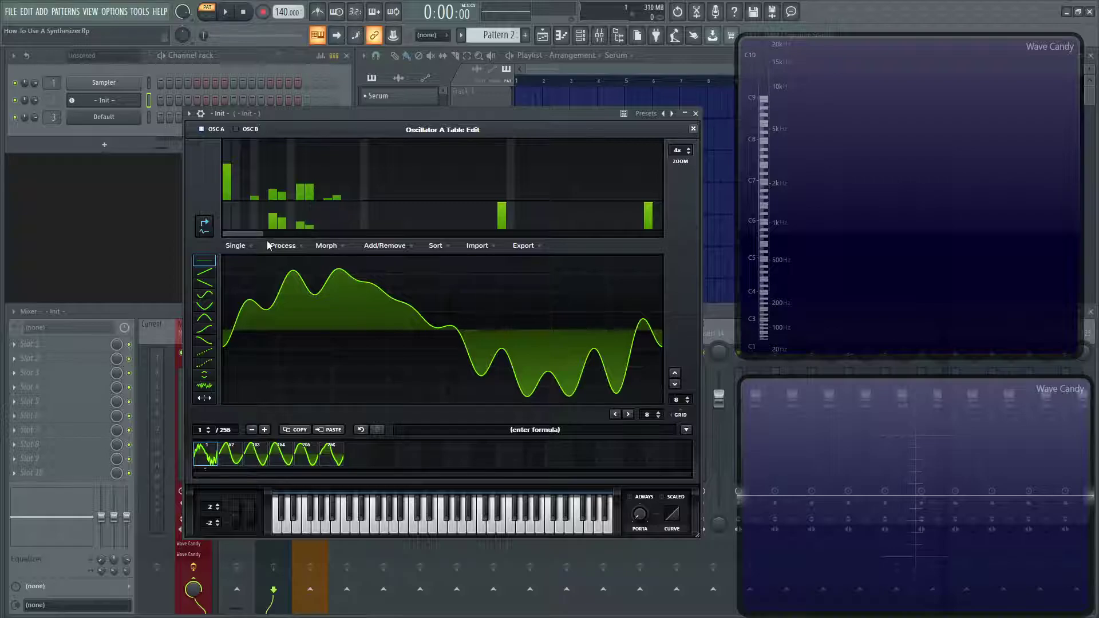
key("z")
key("x")
key("v")
key("z")
key("x")
key("c")
key("z")
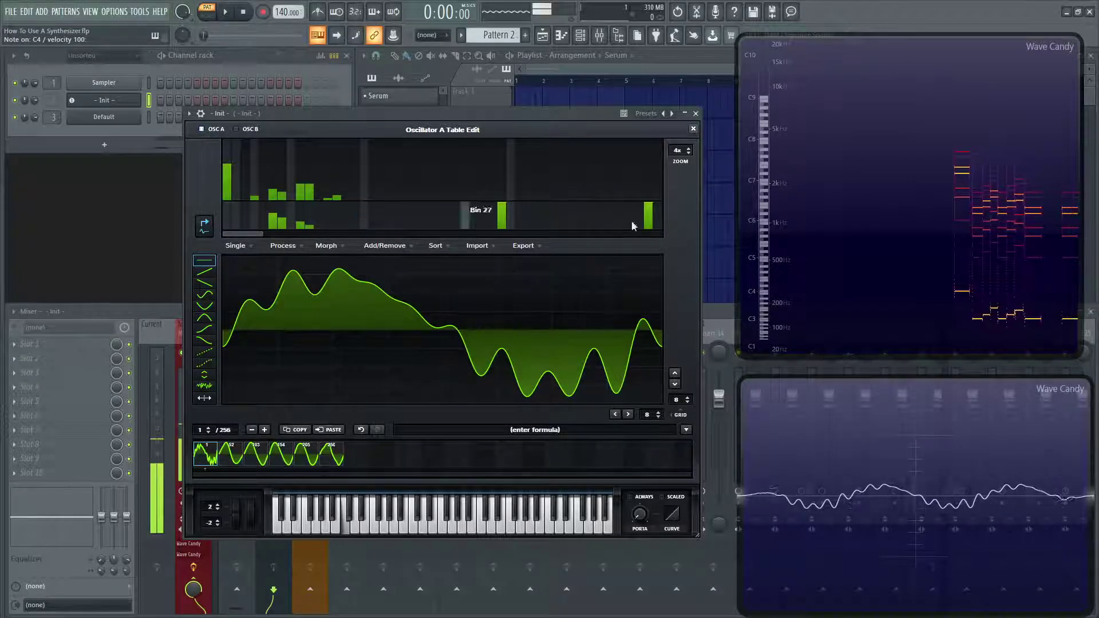
Close the table editor and set OSC A's octave to -1 while playing notes
left_click(693, 128)
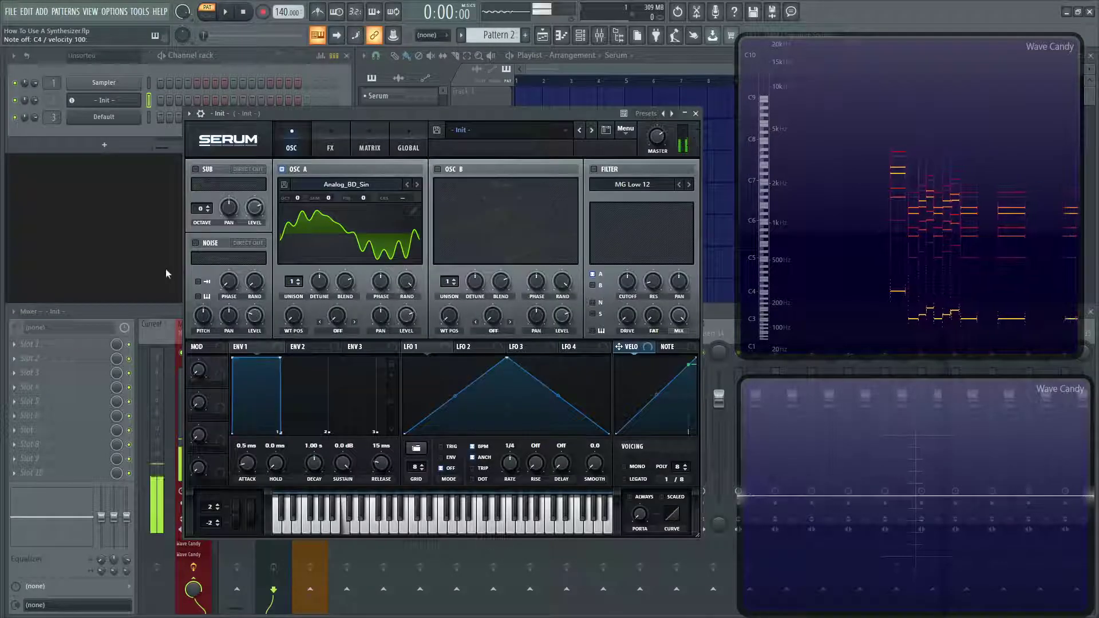
key("z")
key("z")
left_click_drag(297, 198, 329, 222)
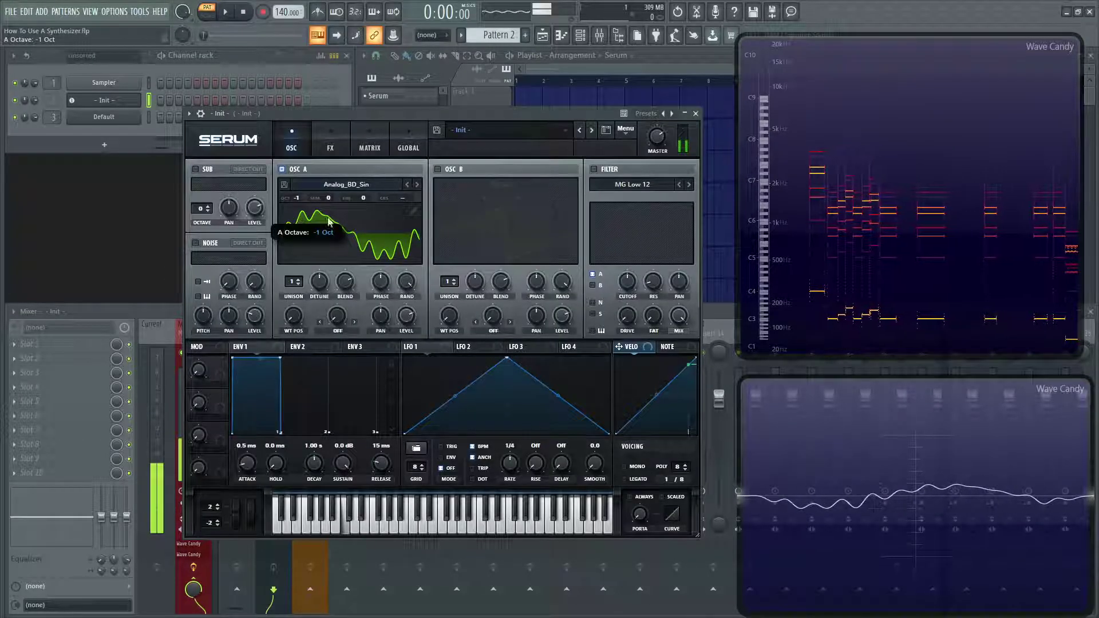
Set OSC A's unison to 3 voices with detune 0.23, adjust the unison blend, and play notes to hear it
left_click(298, 280)
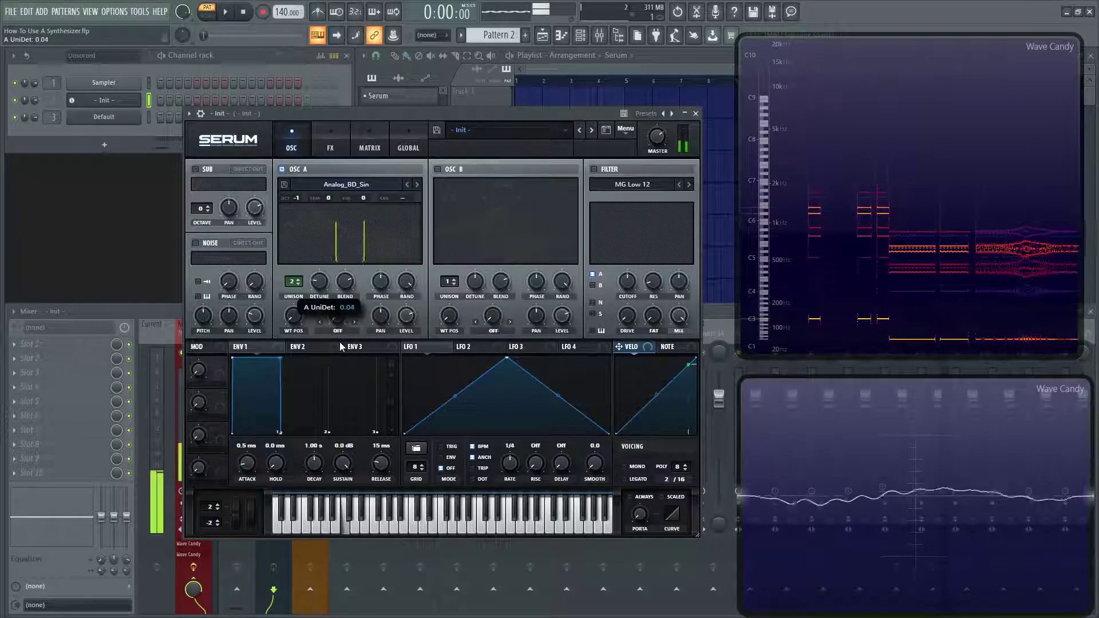
left_click_drag(345, 283, 353, 344)
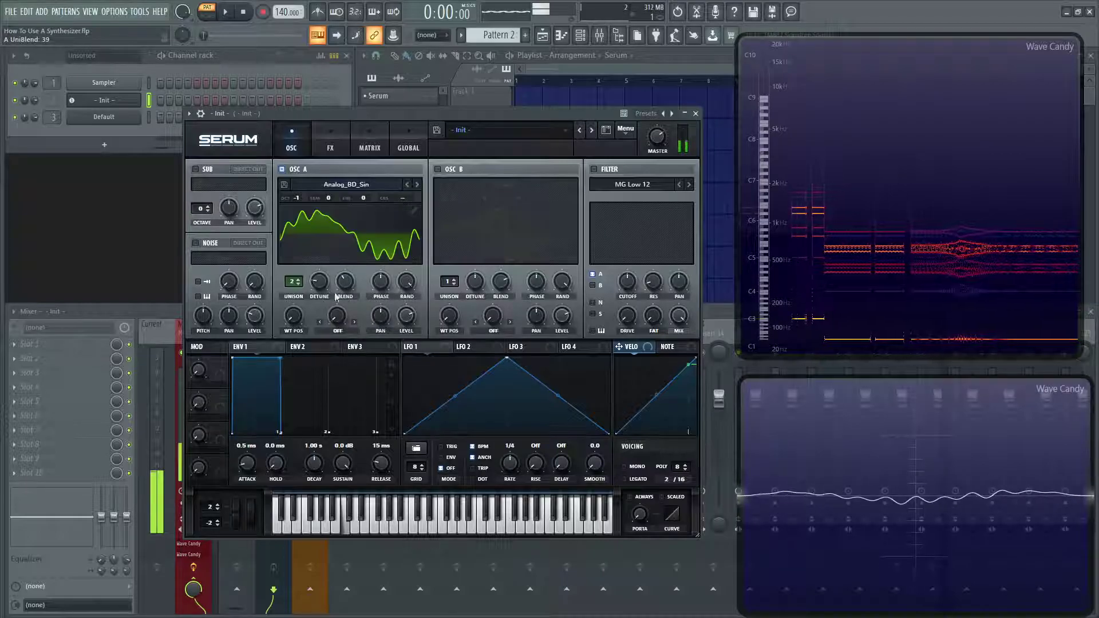
left_click_drag(344, 284, 324, 250)
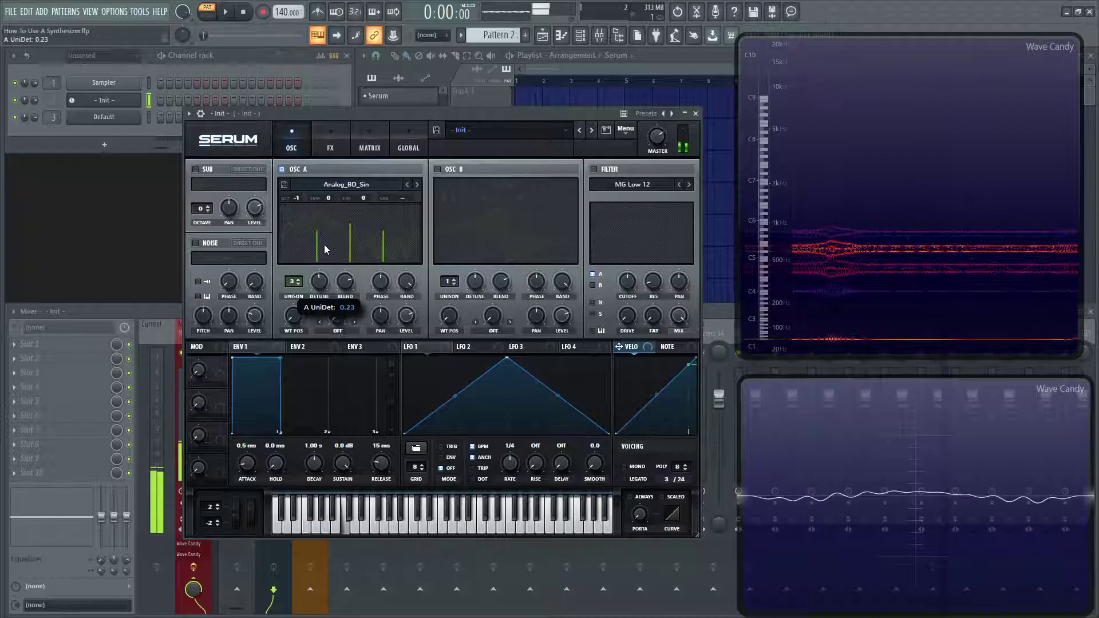
key("c")
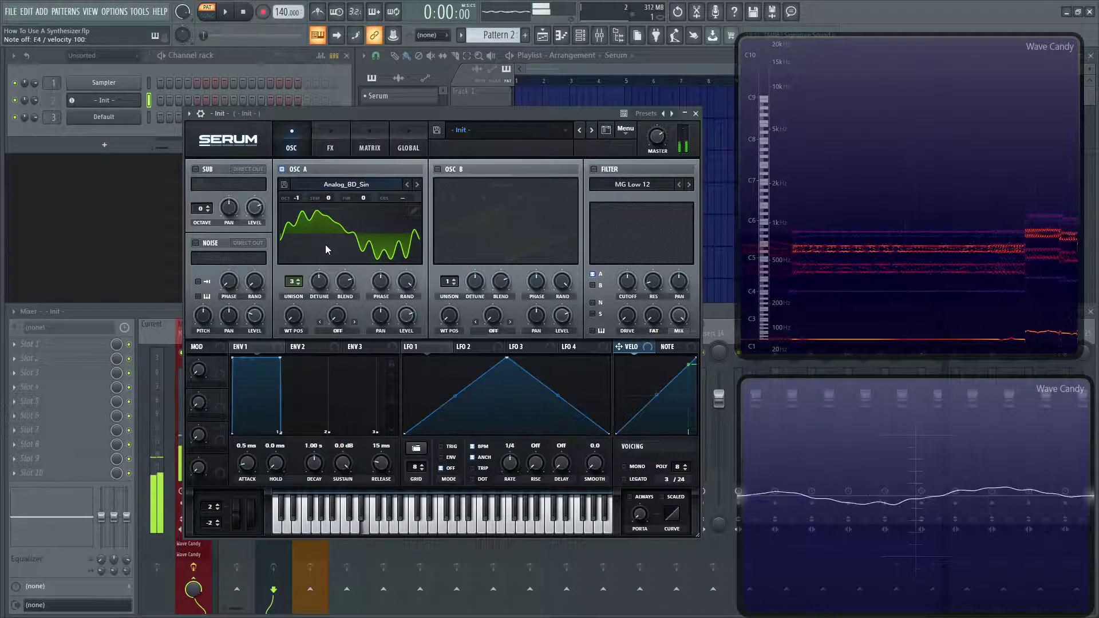
key("s")
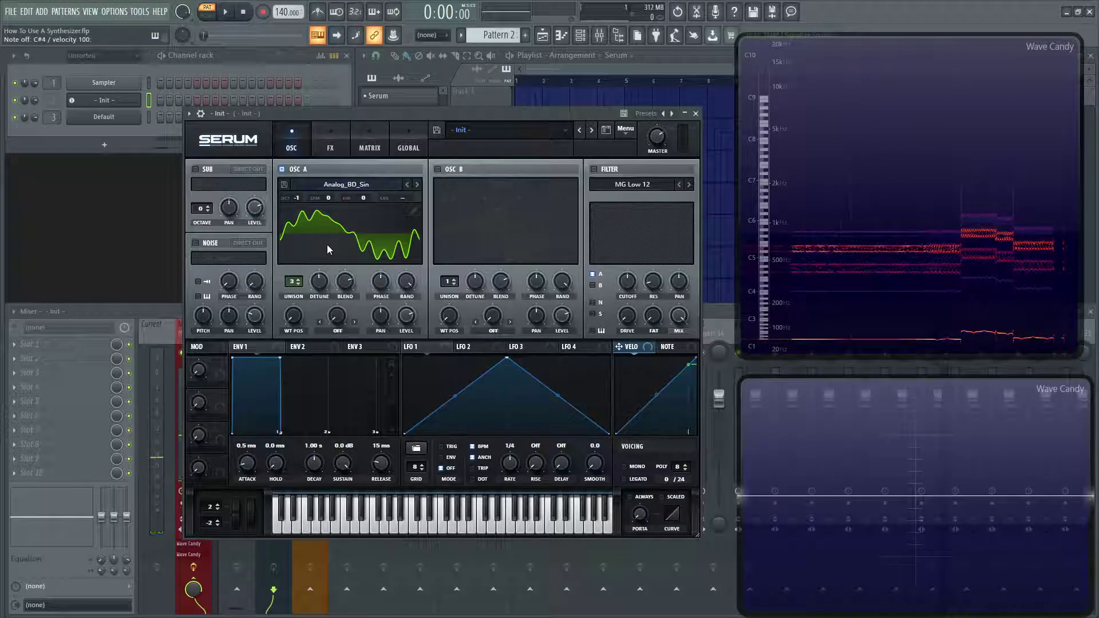